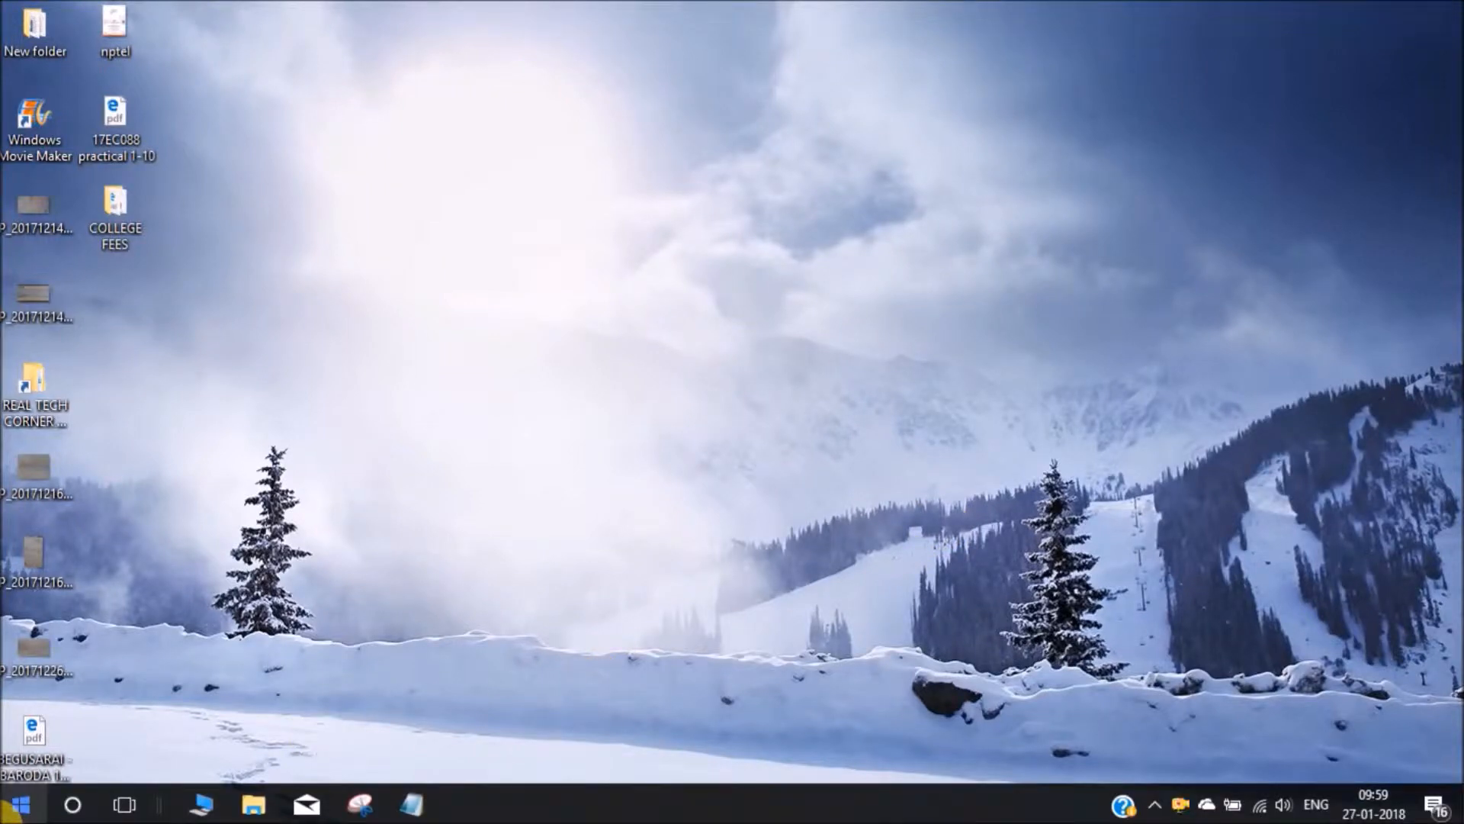
Step: Open Google Chrome and search the web for "codeblocks with mingw"
click(16, 807)
click(1044, 243)
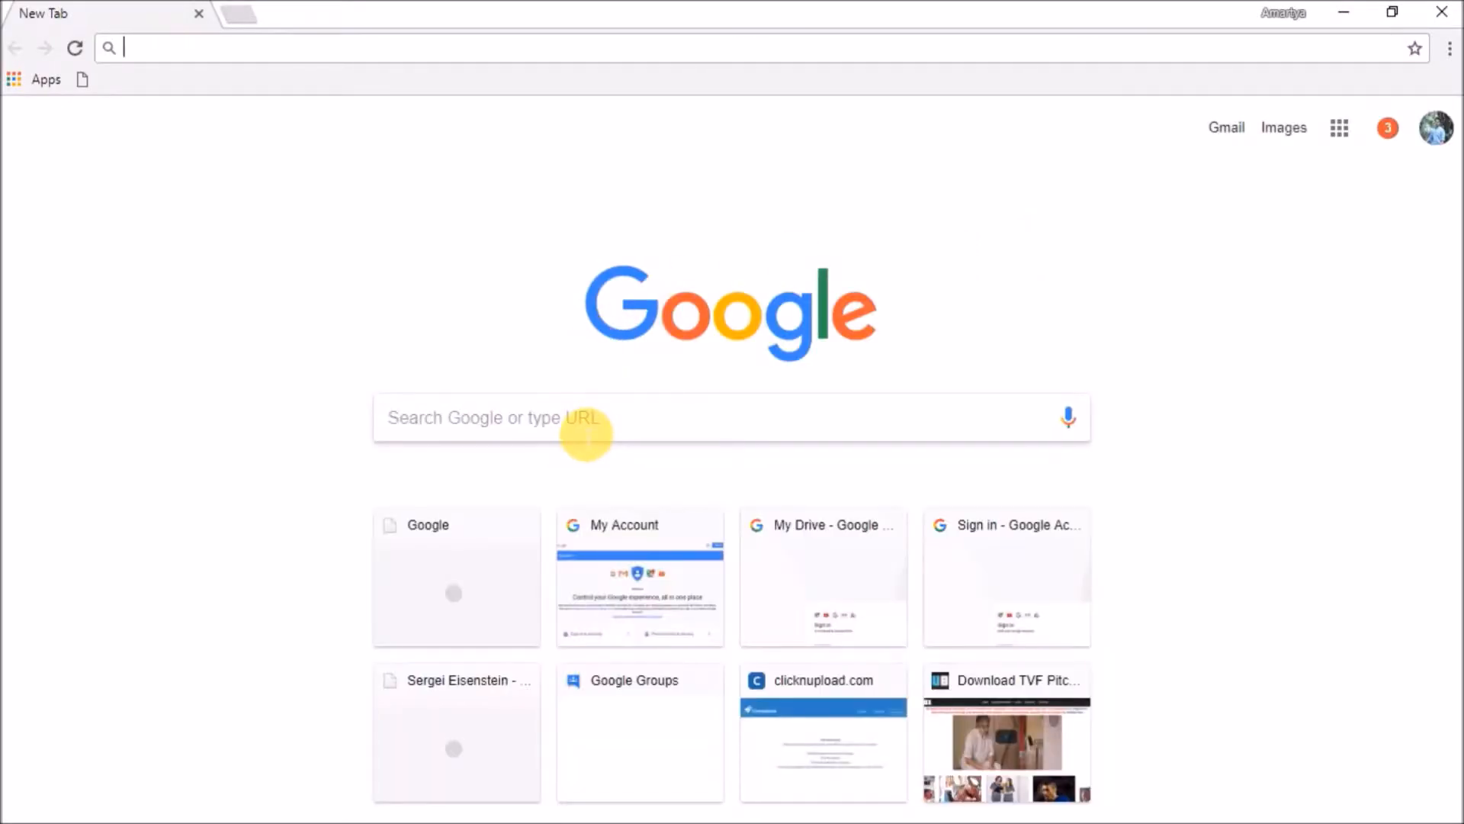
click(585, 433)
text(co)
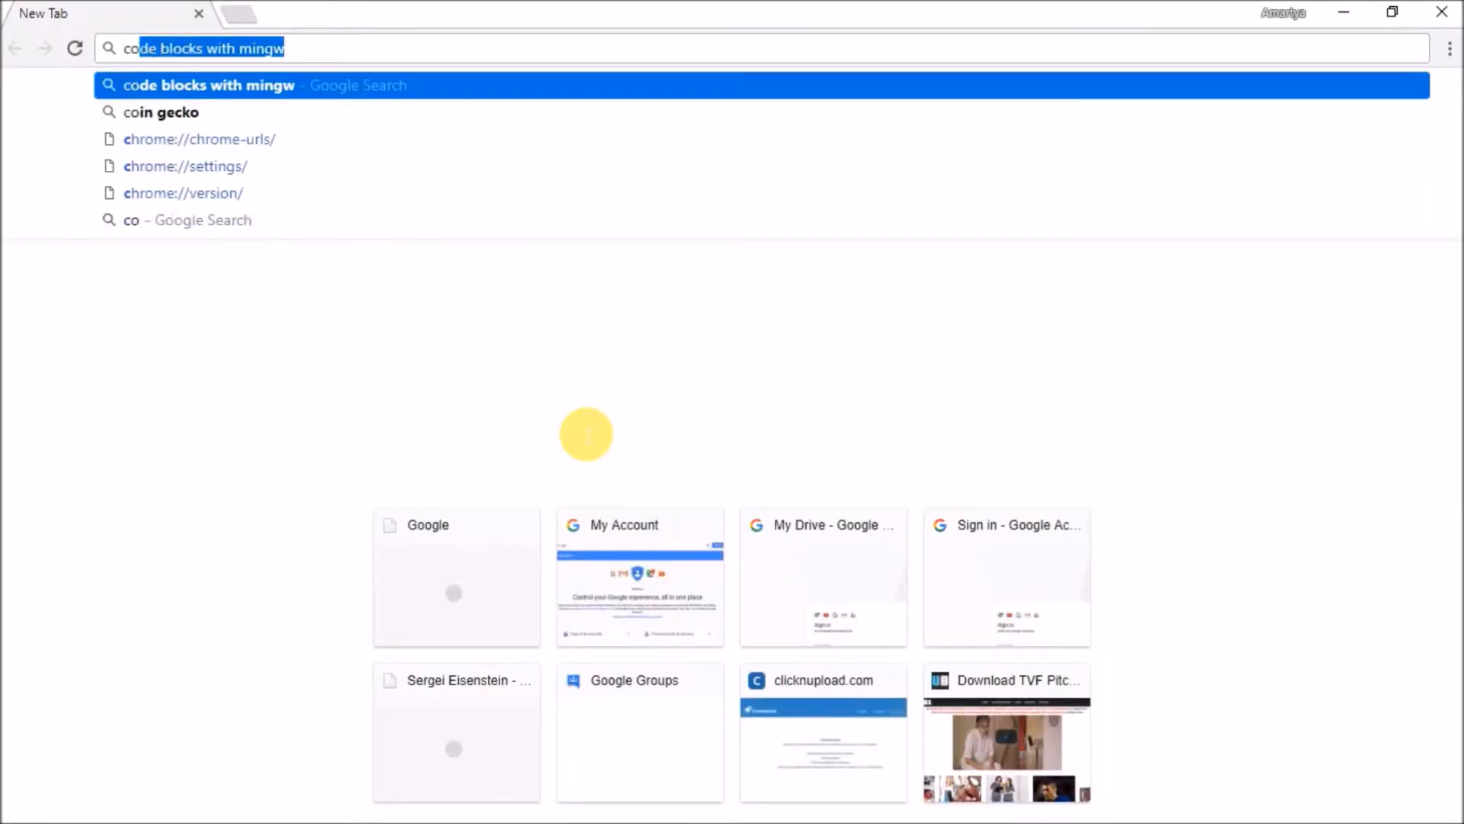
text(debloc)
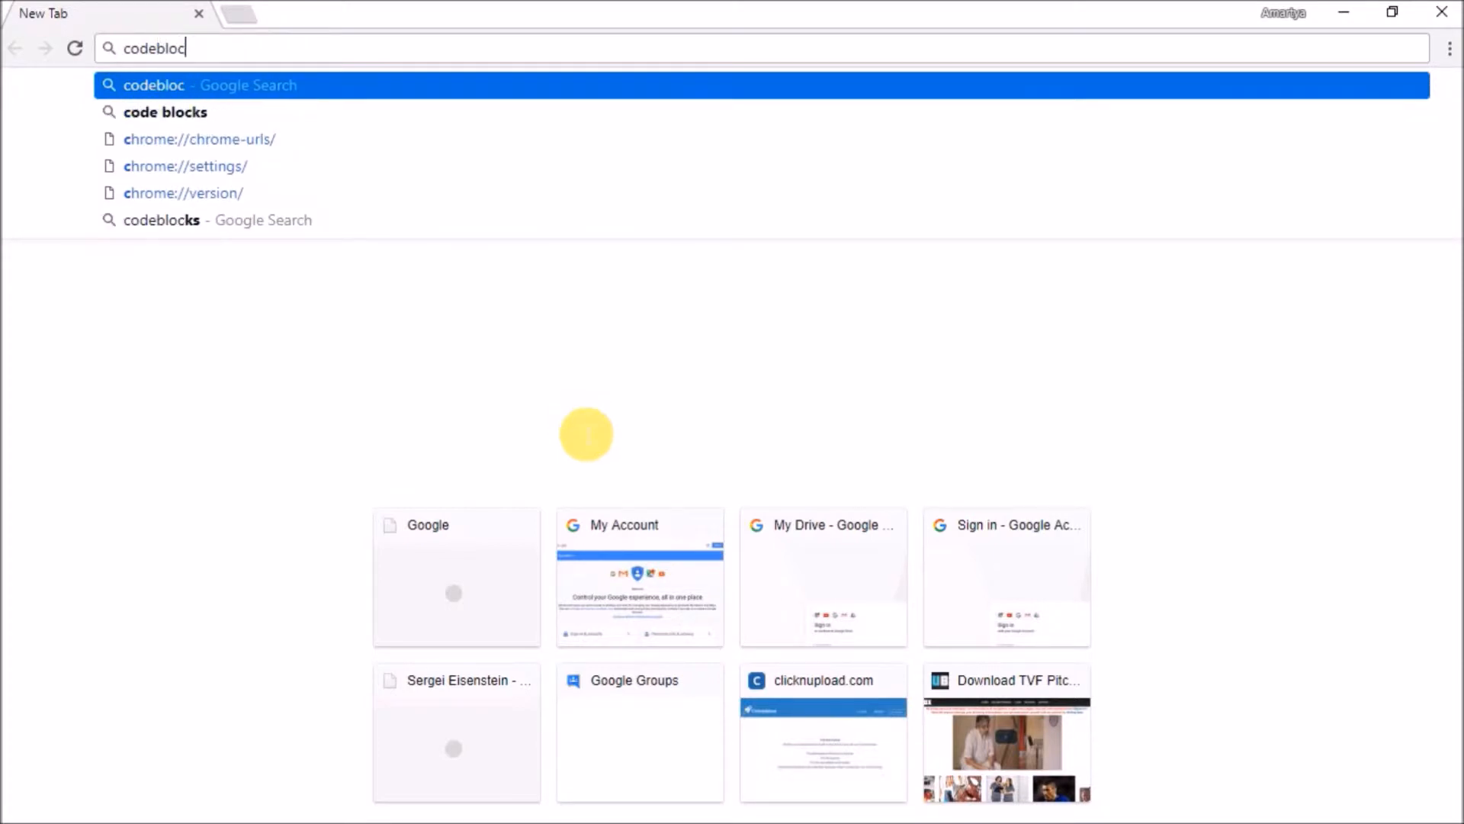
text(ks with m)
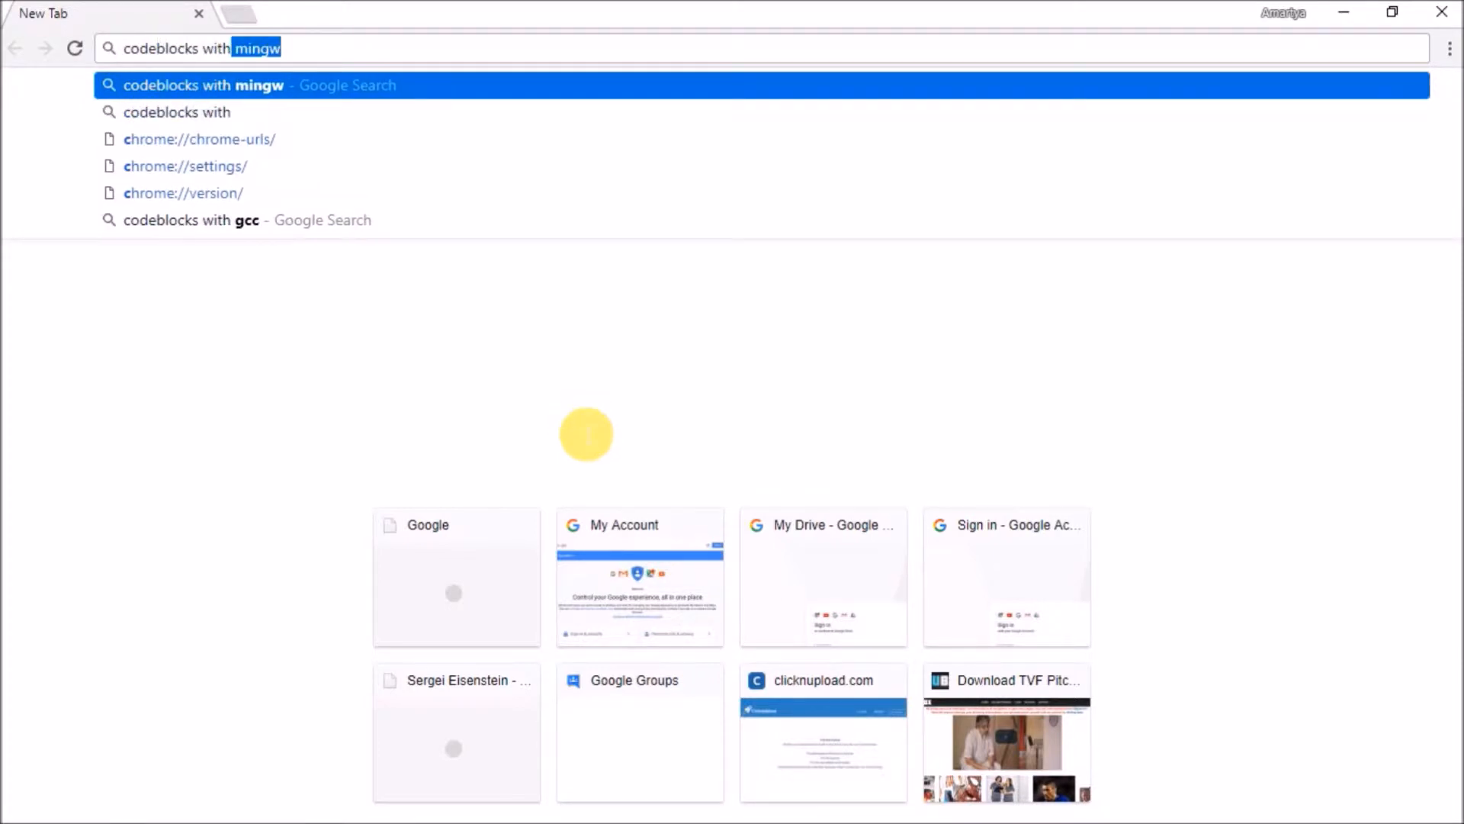
text(ingw)
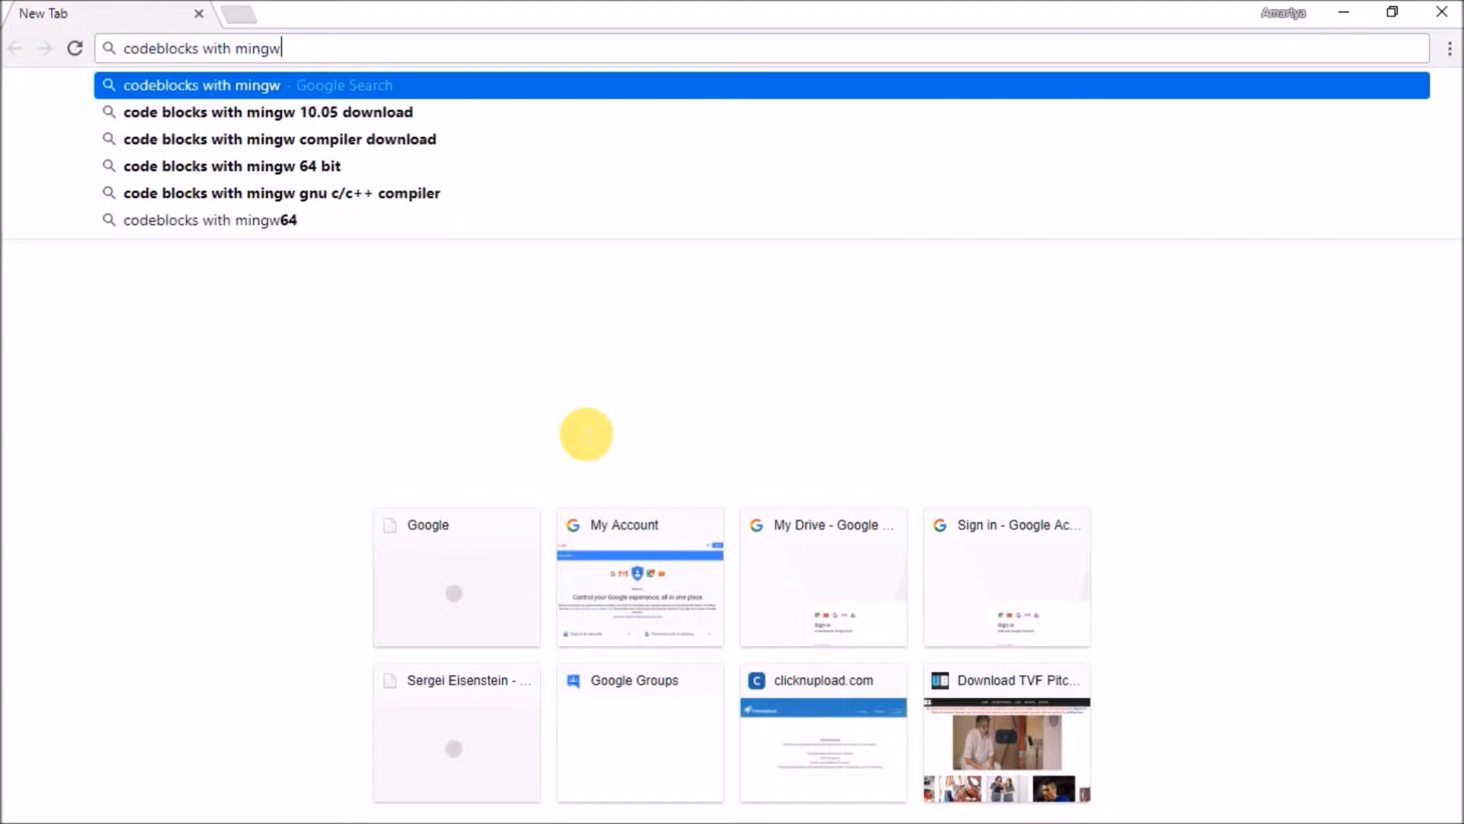
key(Return)
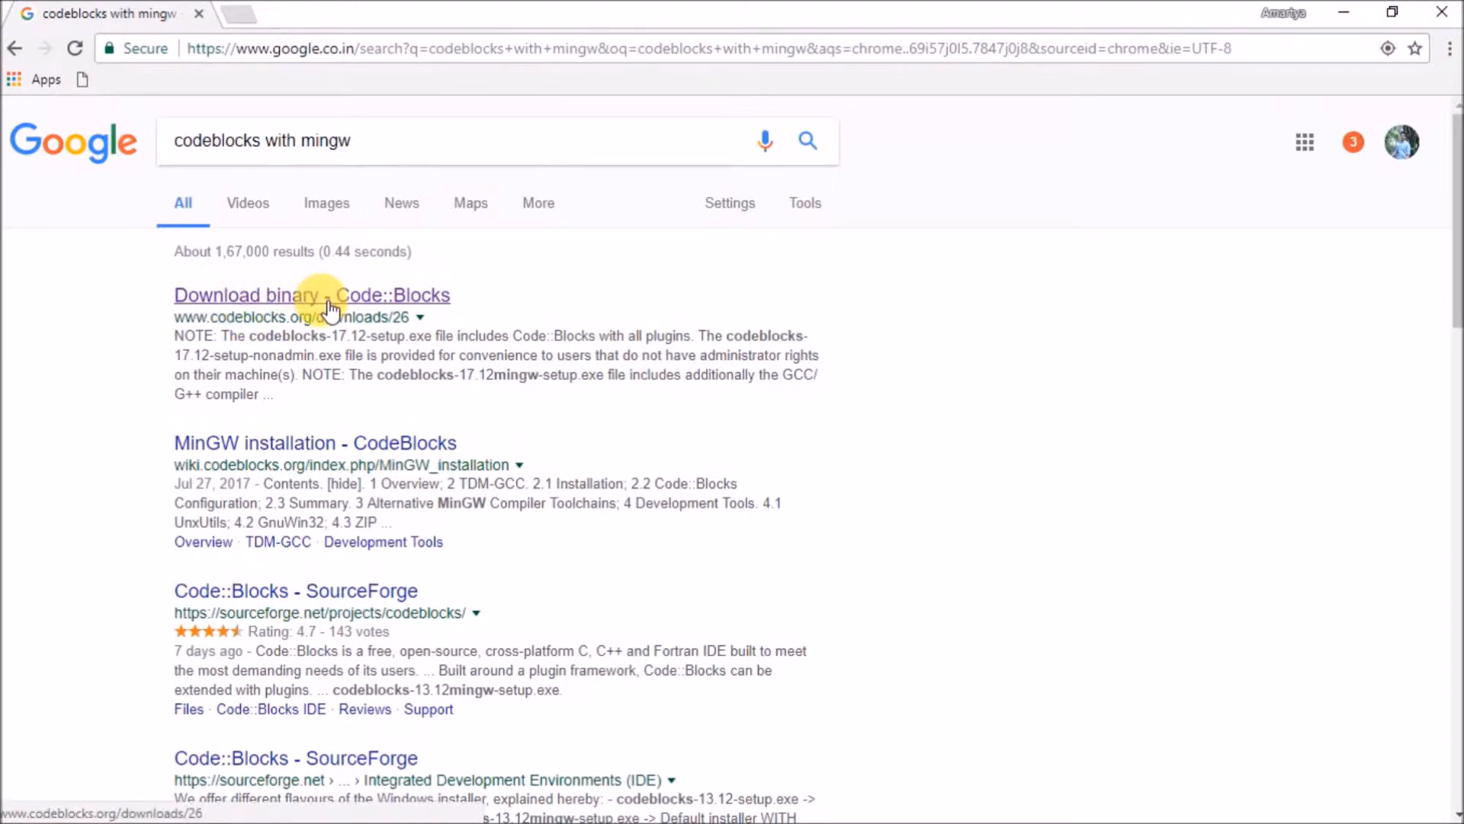
Step: Open the Code::Blocks binary download page and start downloading codeblocks-17.12mingw-setup.exe from Sourceforge.net
click(327, 296)
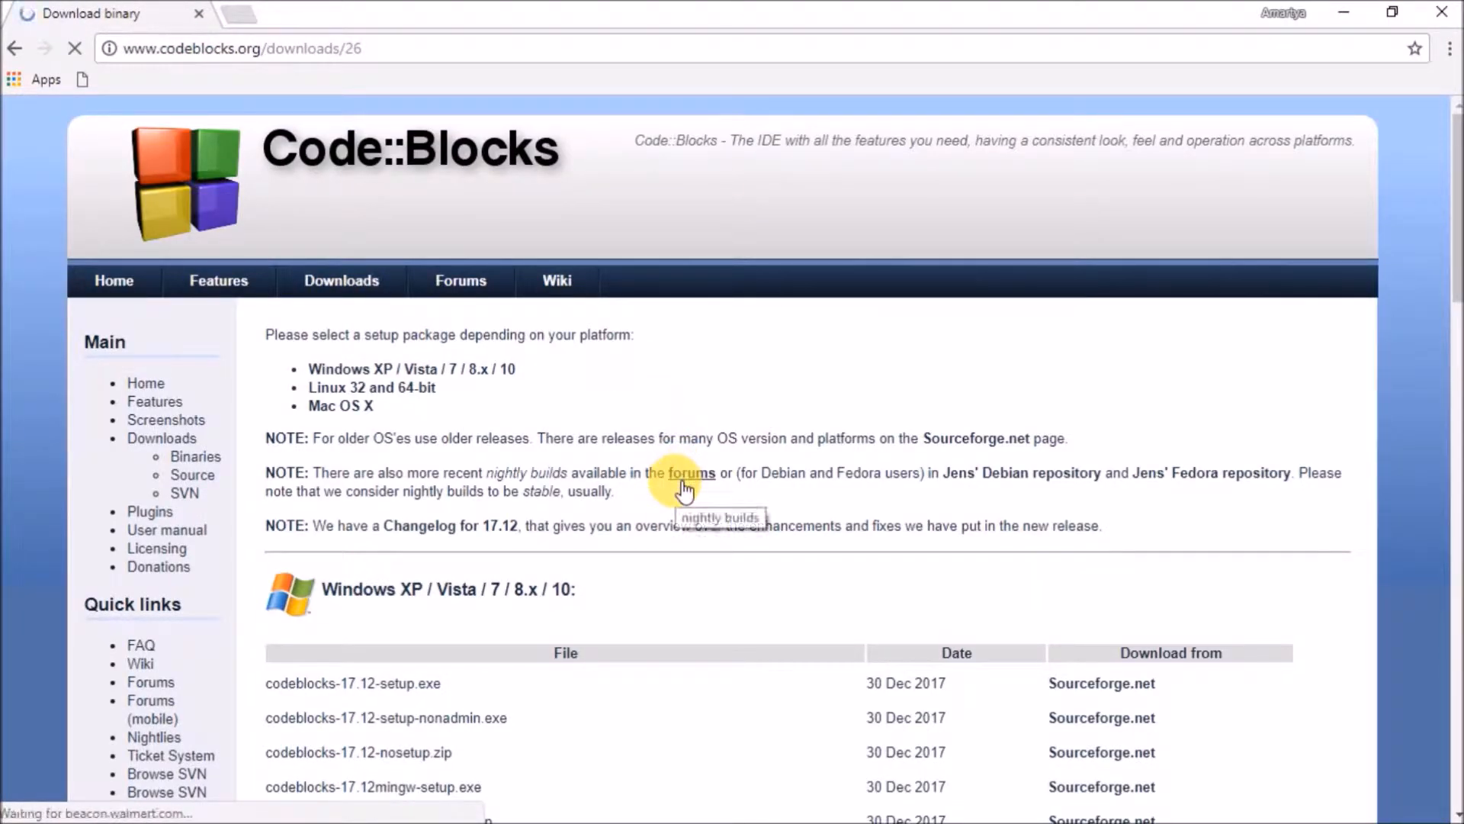
scroll(675, 484, down, 3)
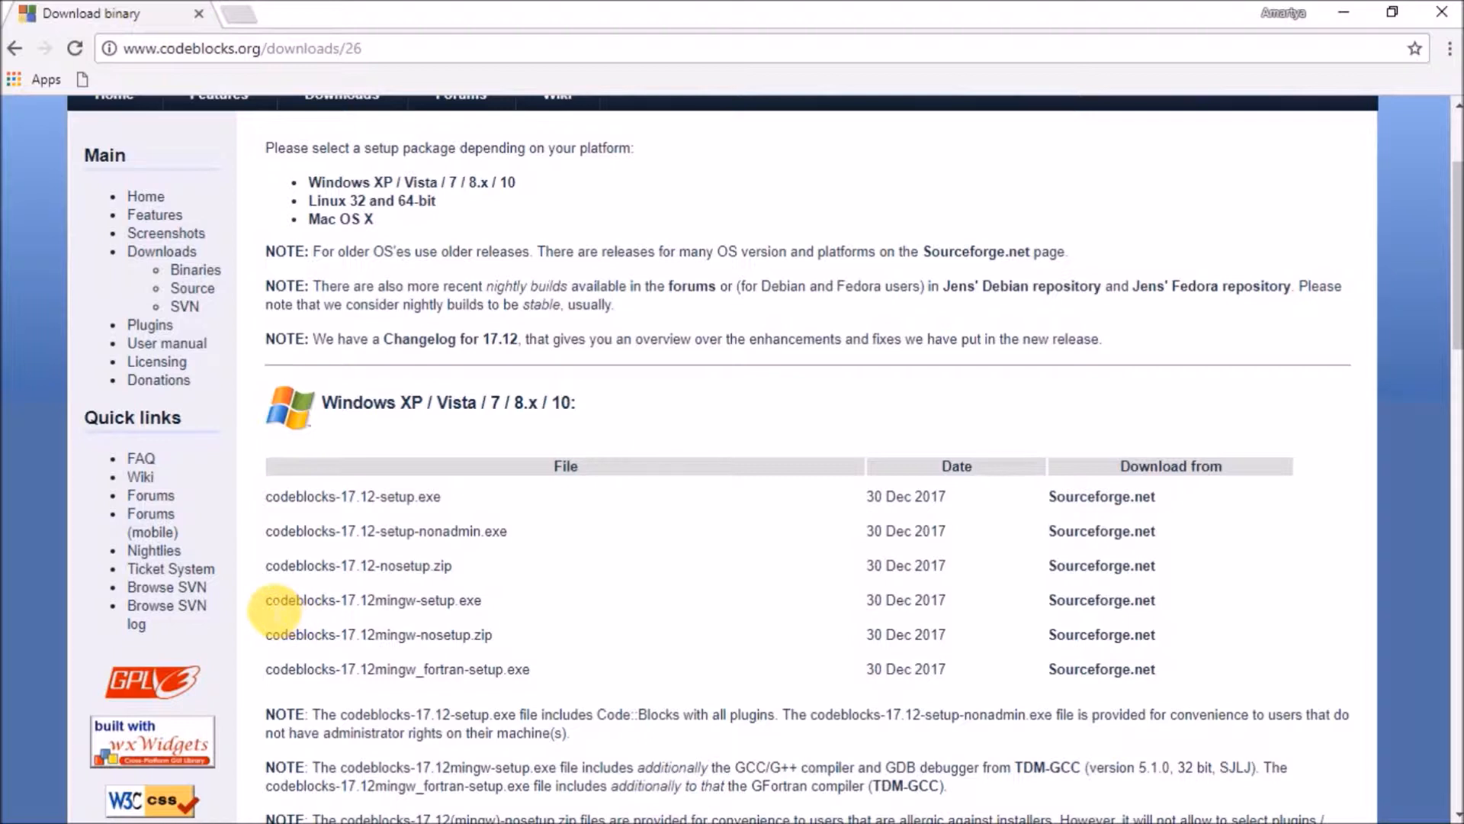
drag(268, 601, 573, 594)
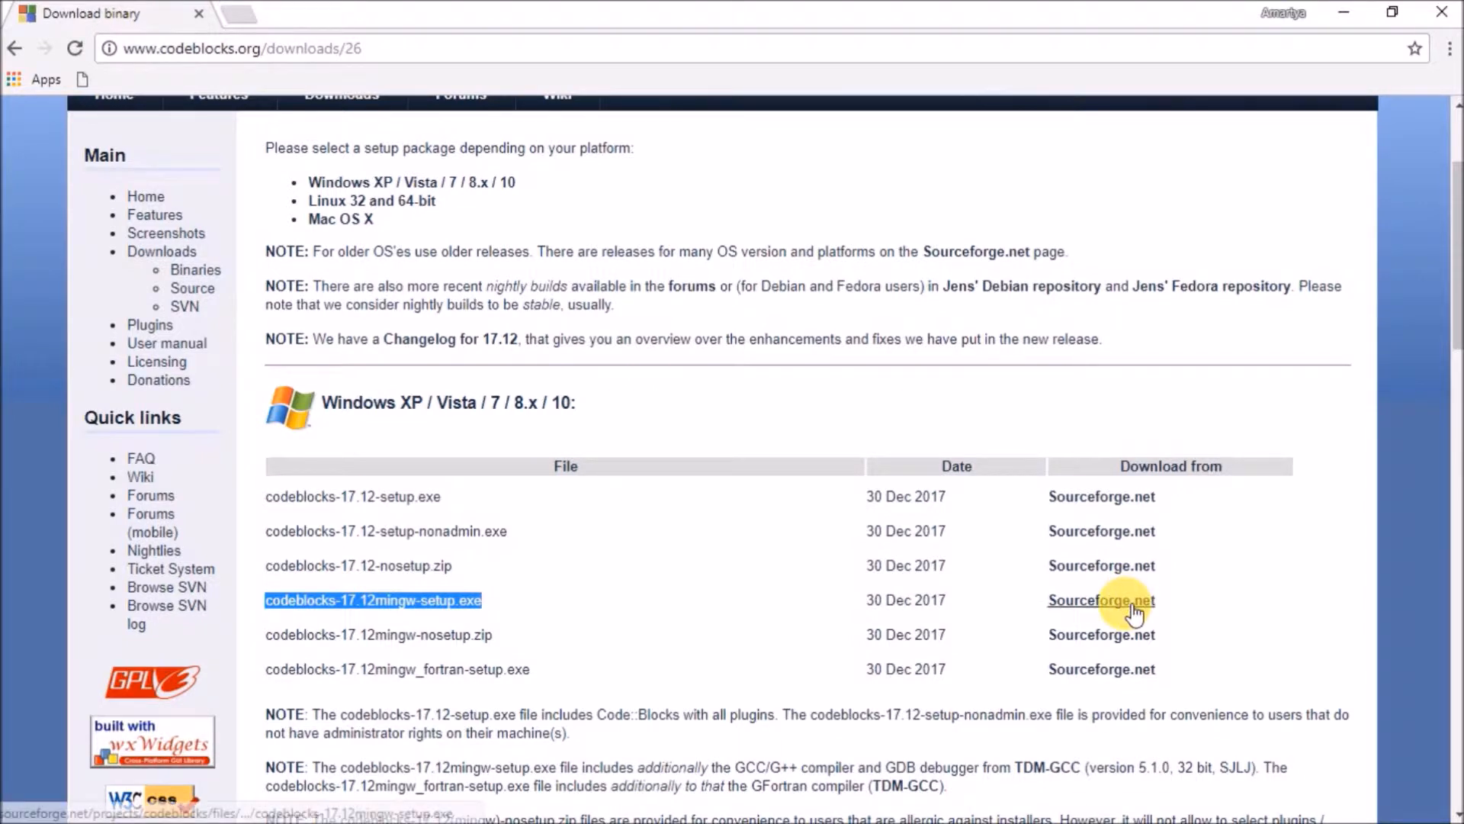
click(1132, 610)
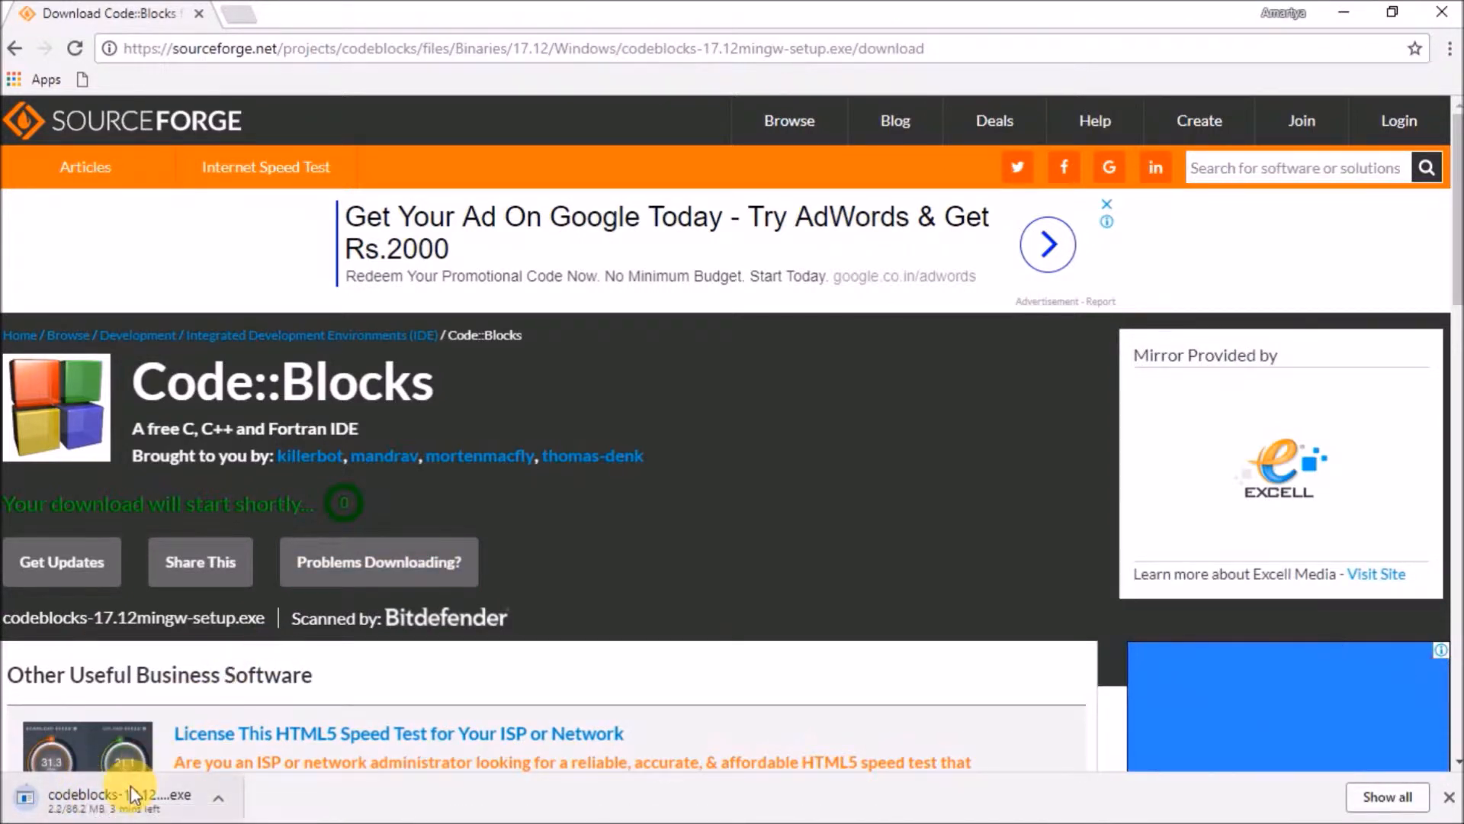
Step: Cancel the running installer download and minimize the browser window
click(220, 801)
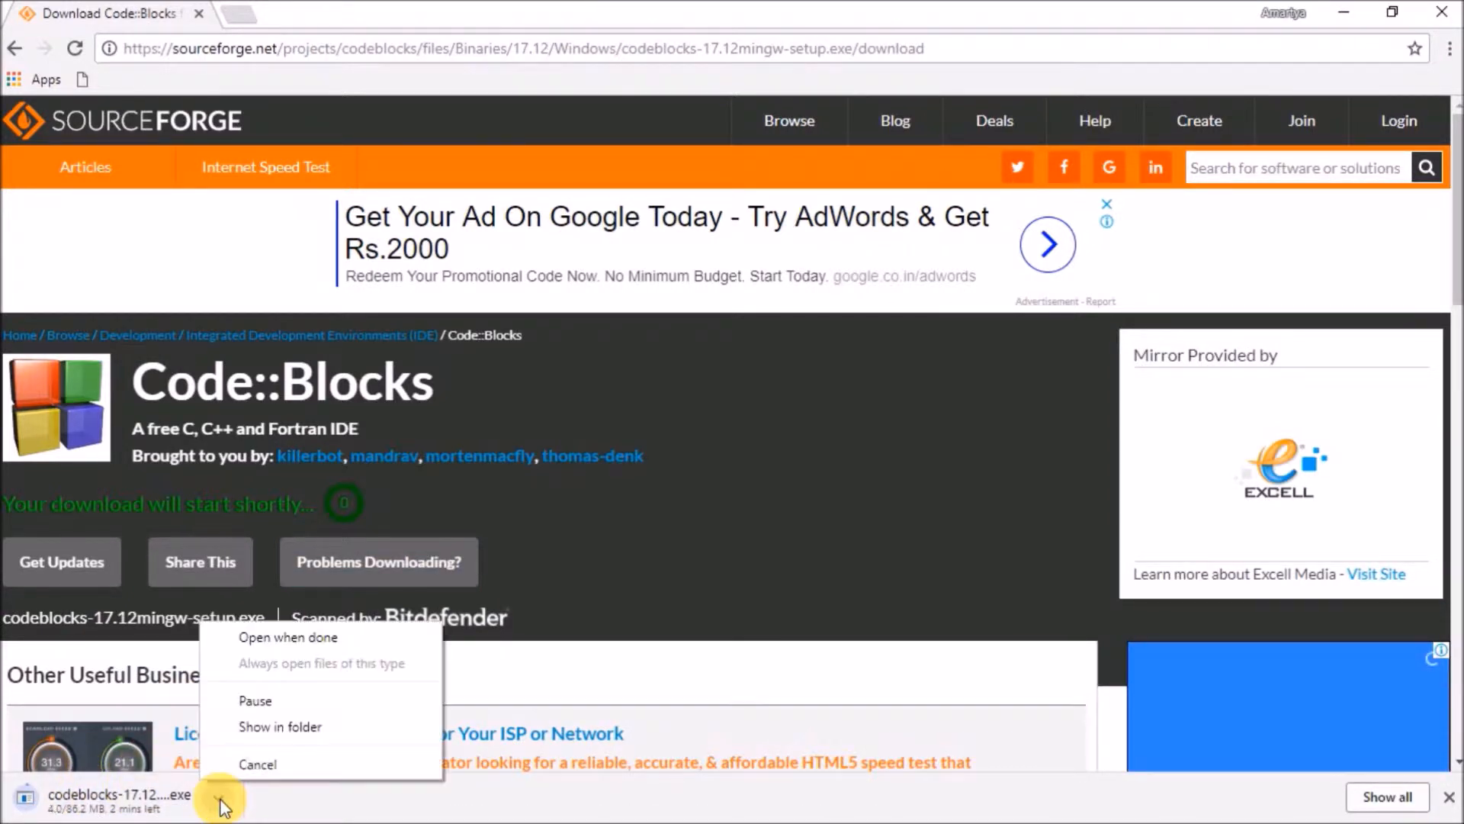
click(250, 762)
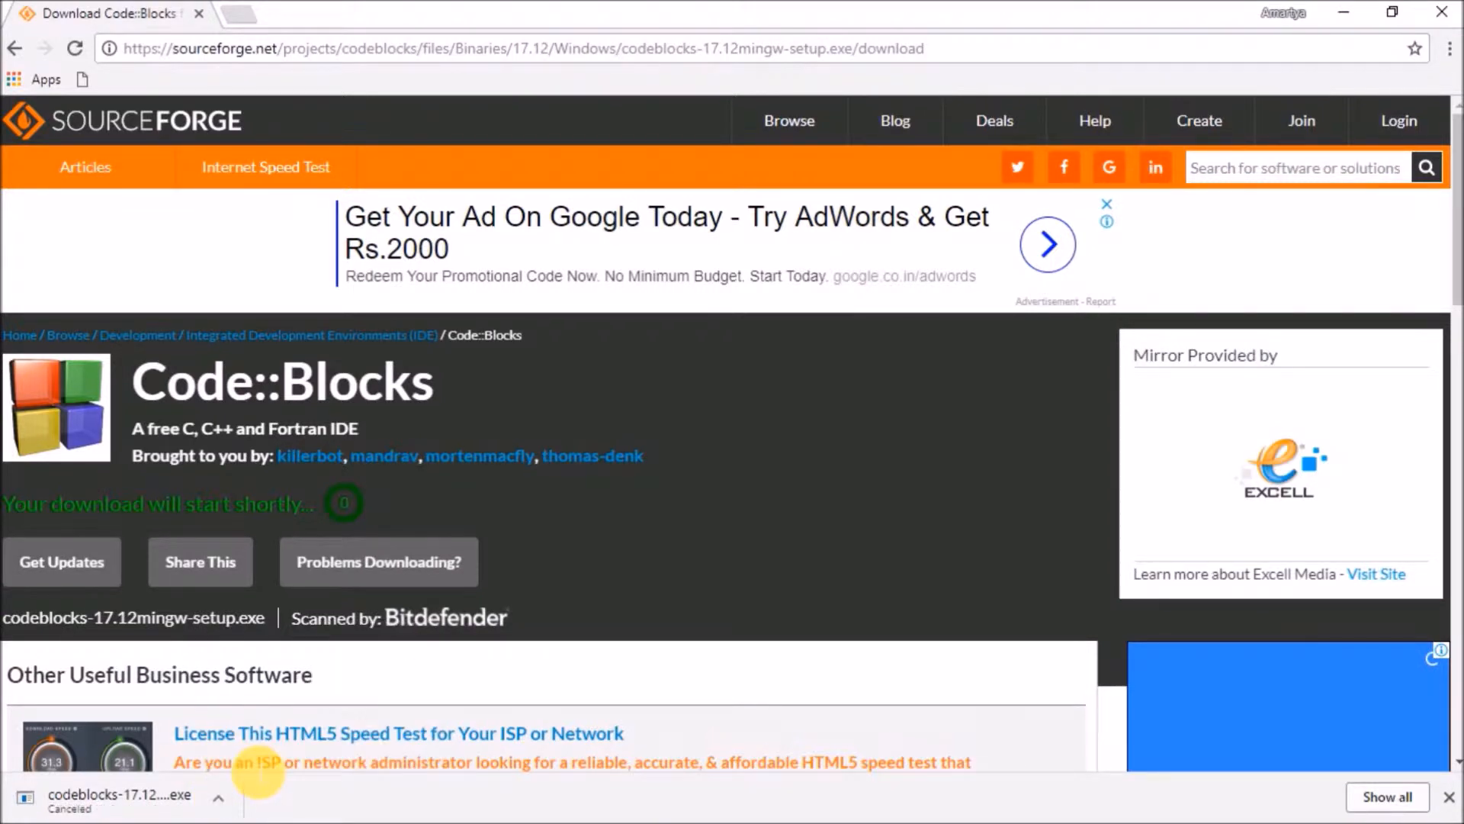
click(1333, 10)
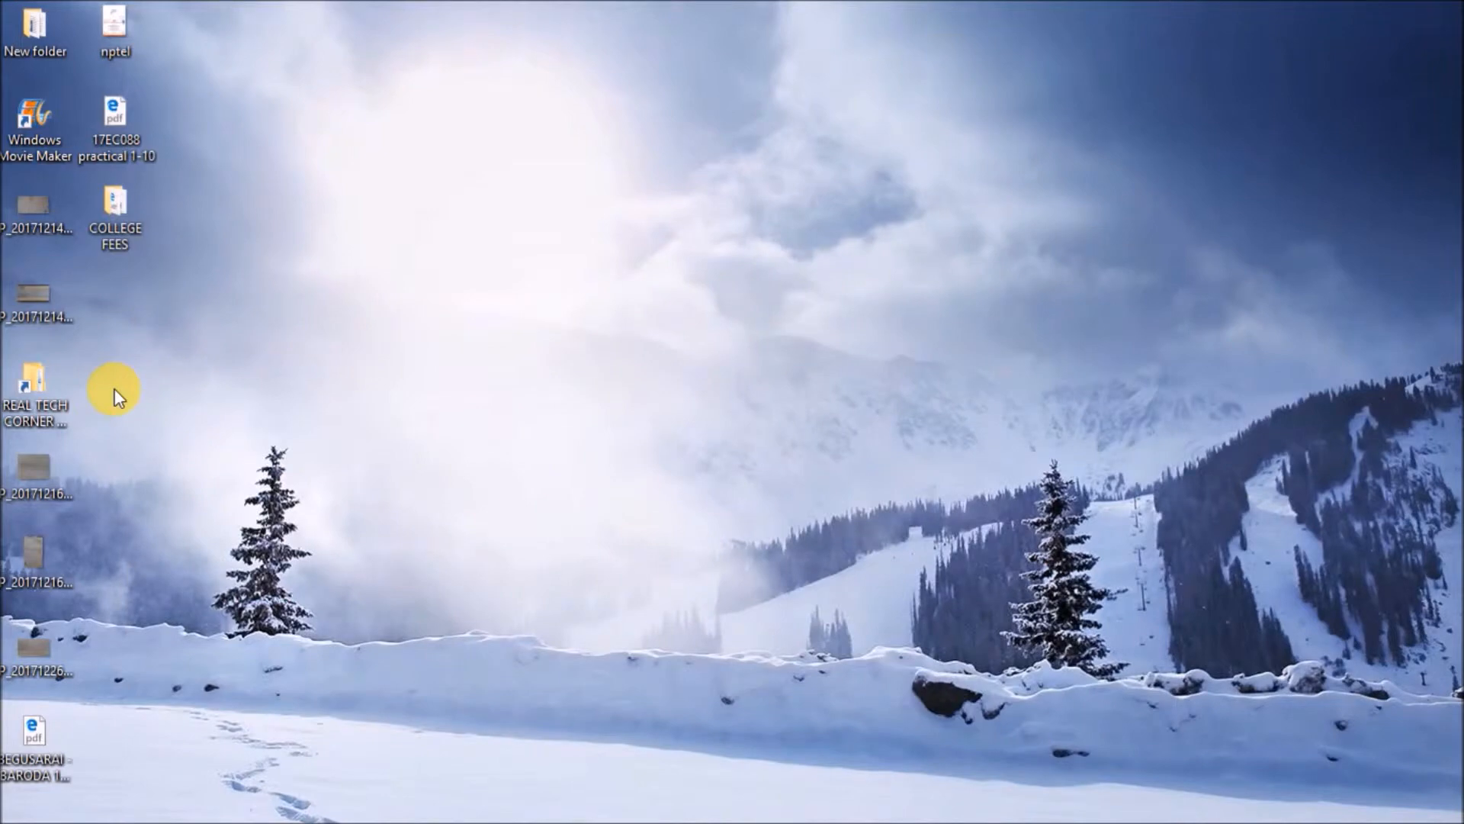
Step: Open the Downloads folder through This PC and run the codeblocks-17.12mingw-setup installer
click(21, 805)
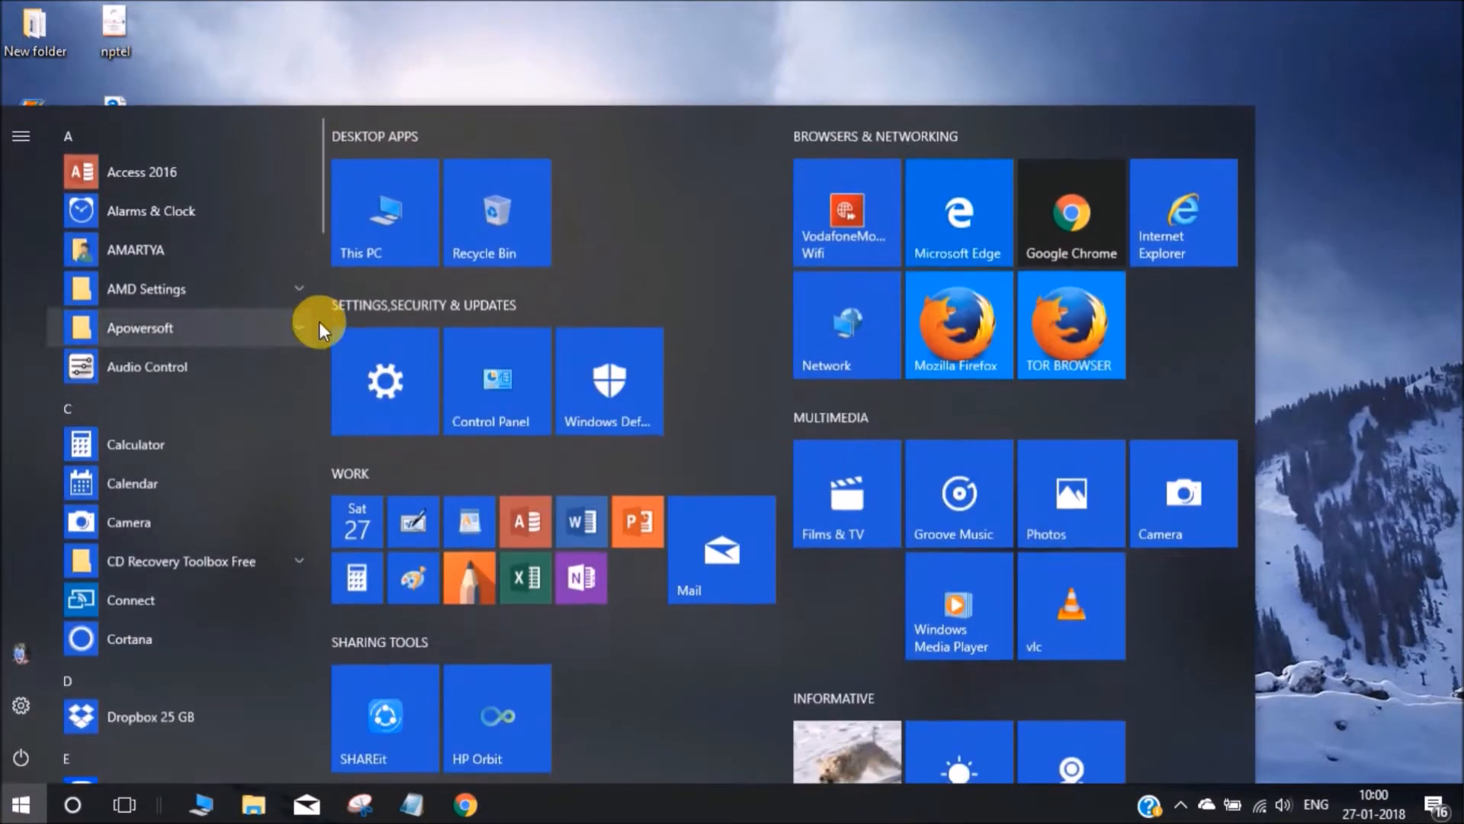
click(380, 248)
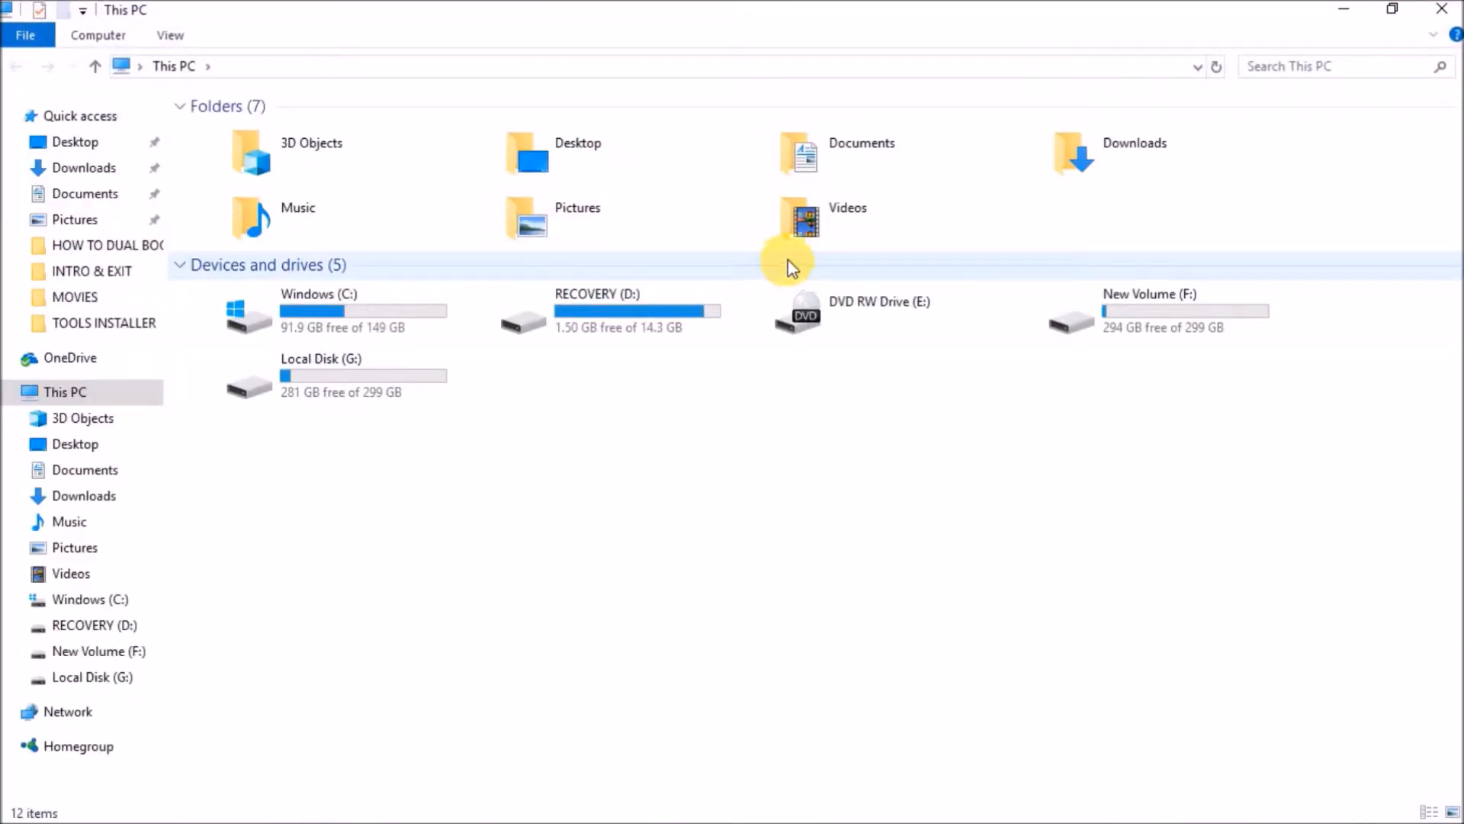
double_click(1043, 144)
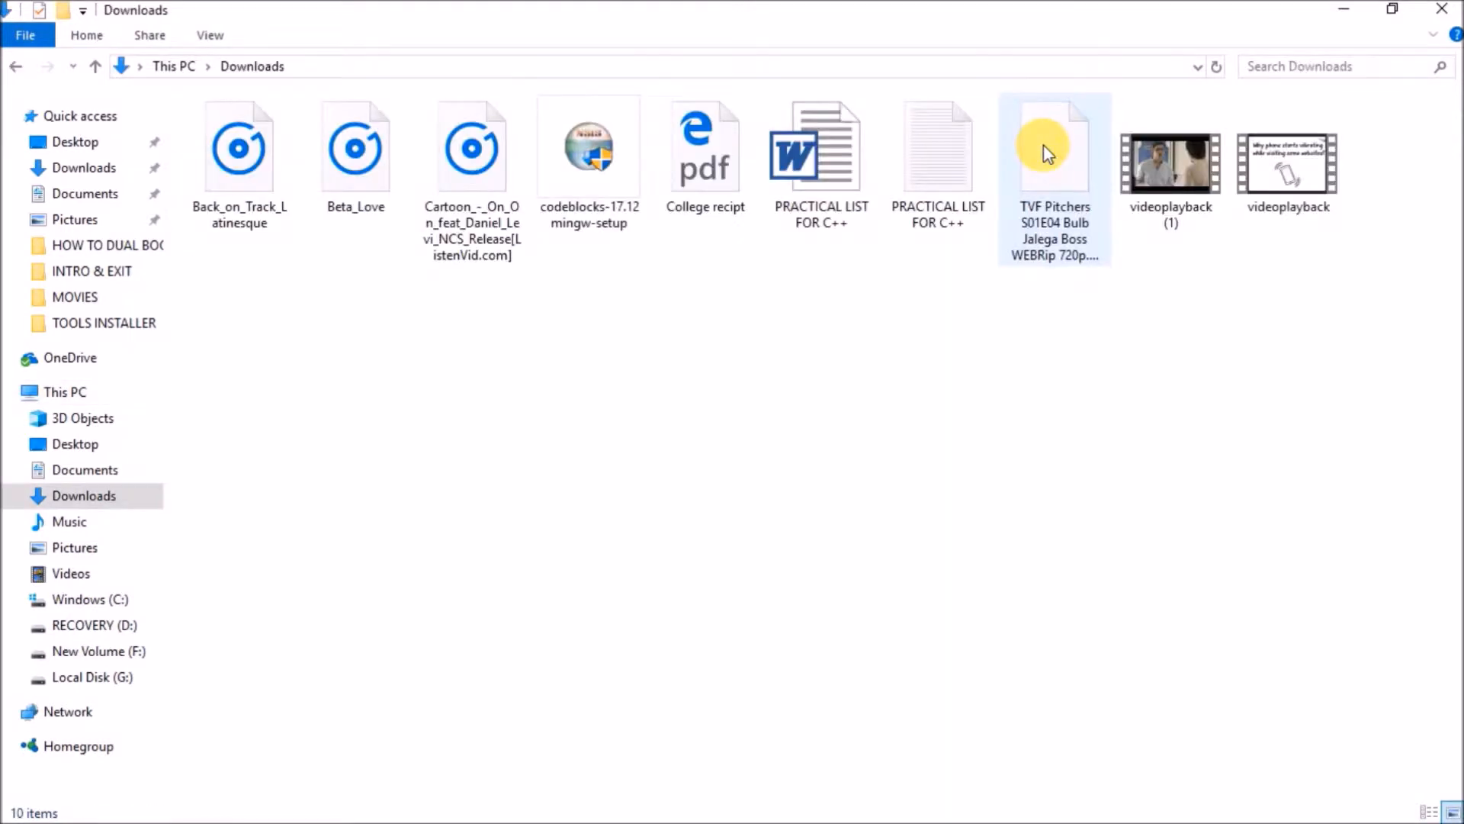
double_click(584, 227)
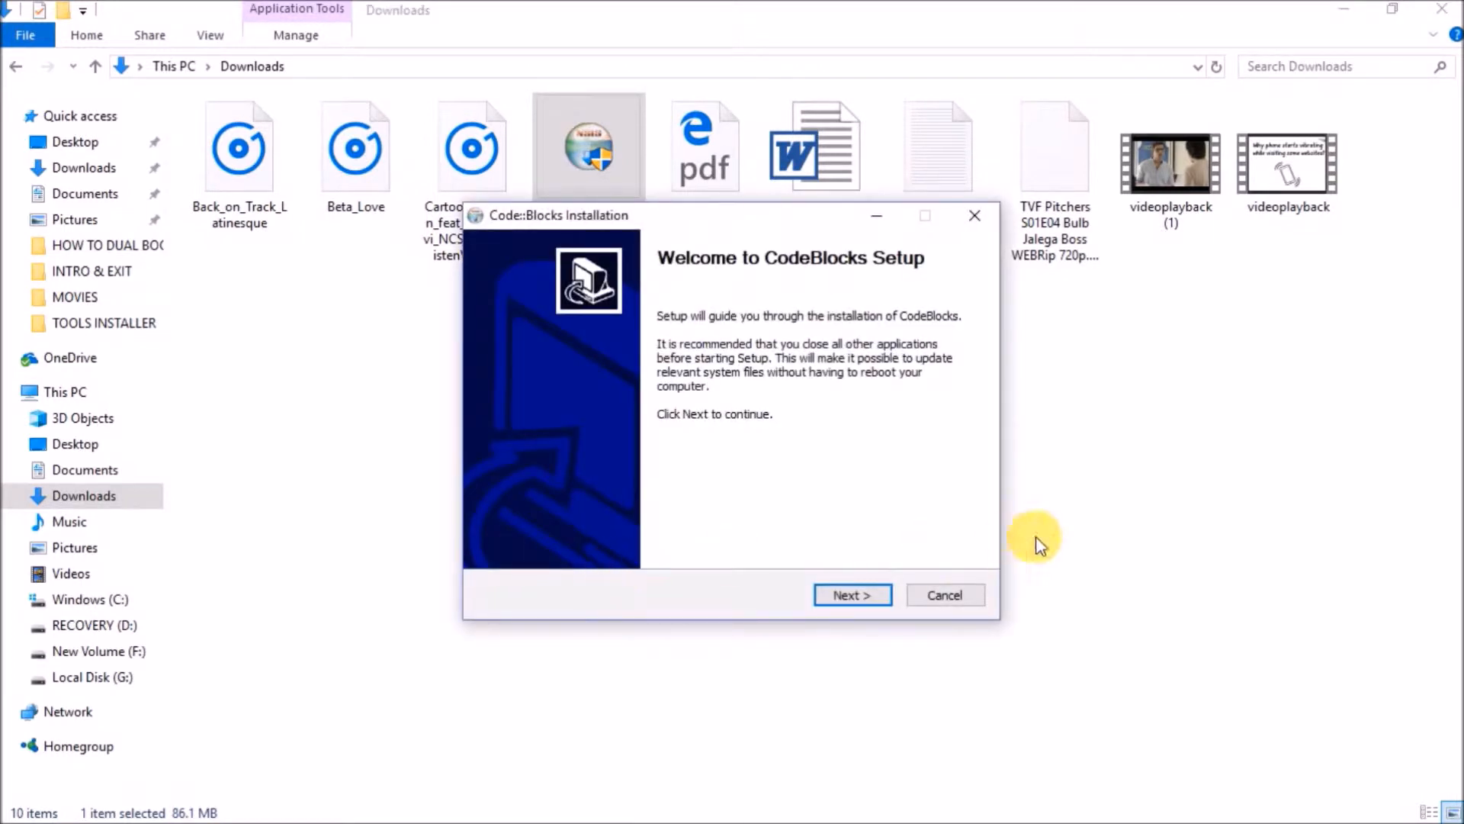
Step: Accept the license agreement and install CodeBlocks with the Full component set in C:\Program Files (x86)\CodeBlocks
click(850, 602)
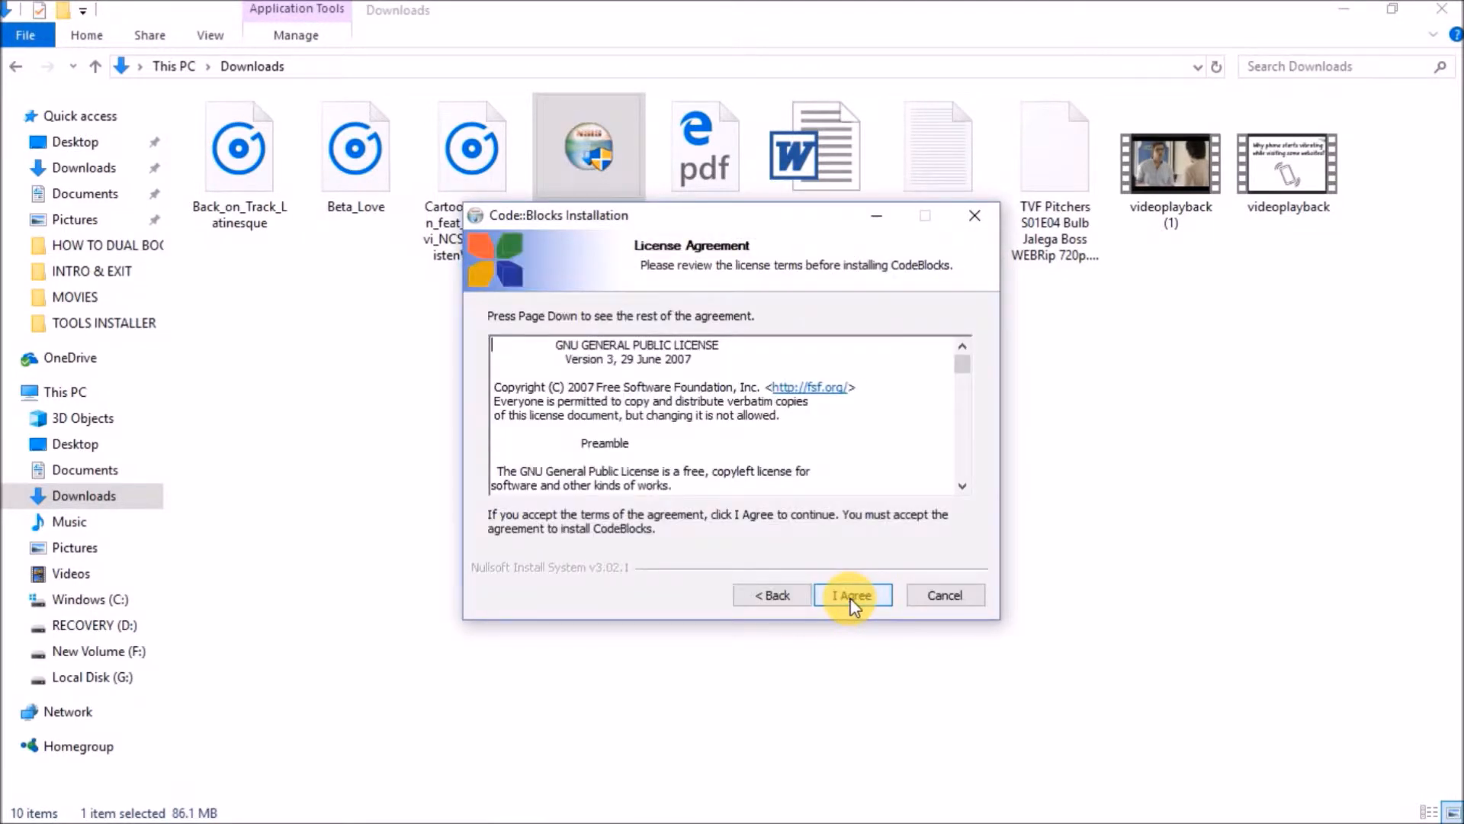
click(852, 594)
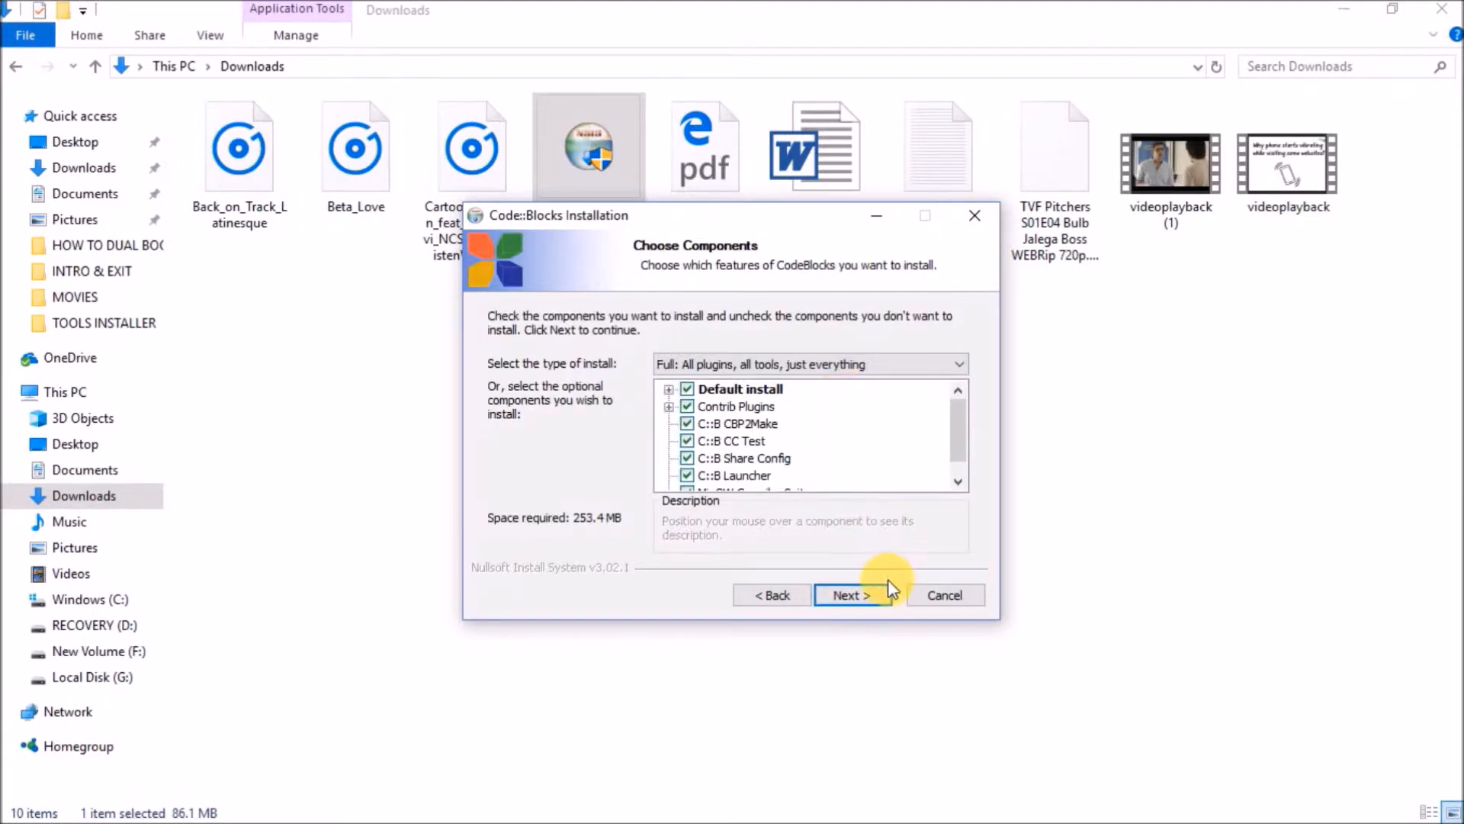
click(870, 589)
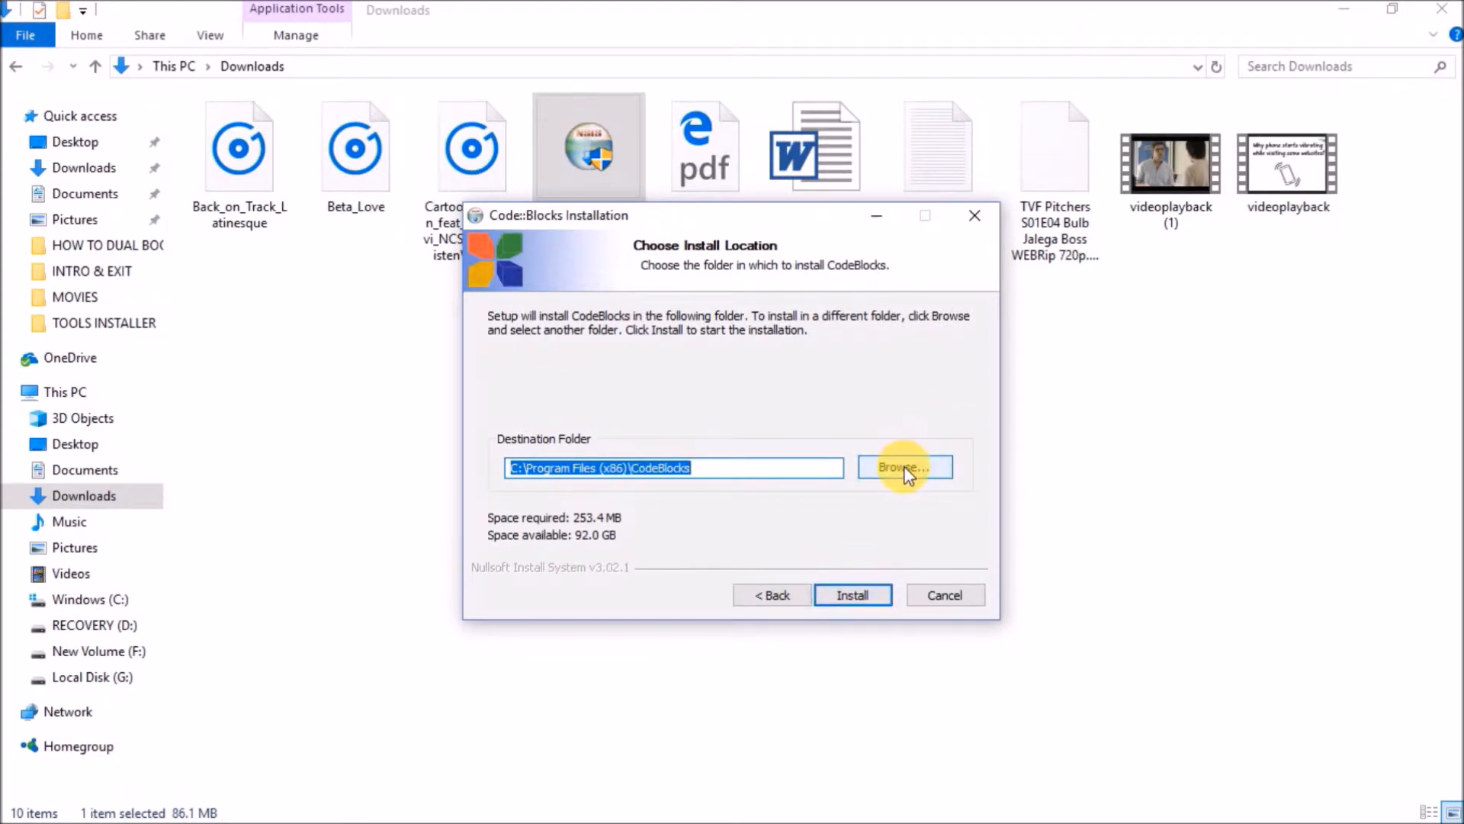
click(852, 595)
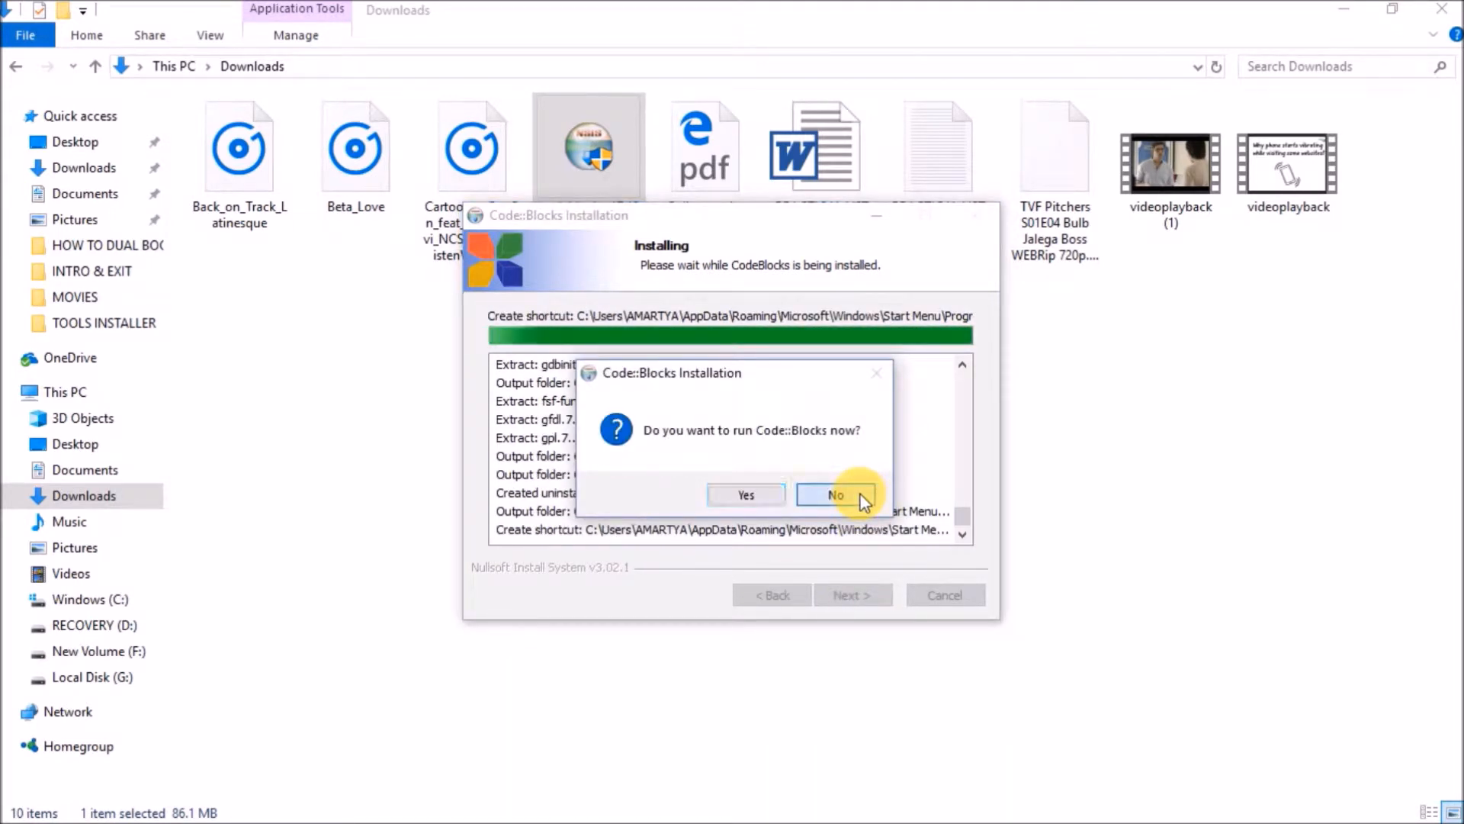
Step: Decline running Code::Blocks immediately, finish the setup wizard and close the Downloads folder window
click(837, 495)
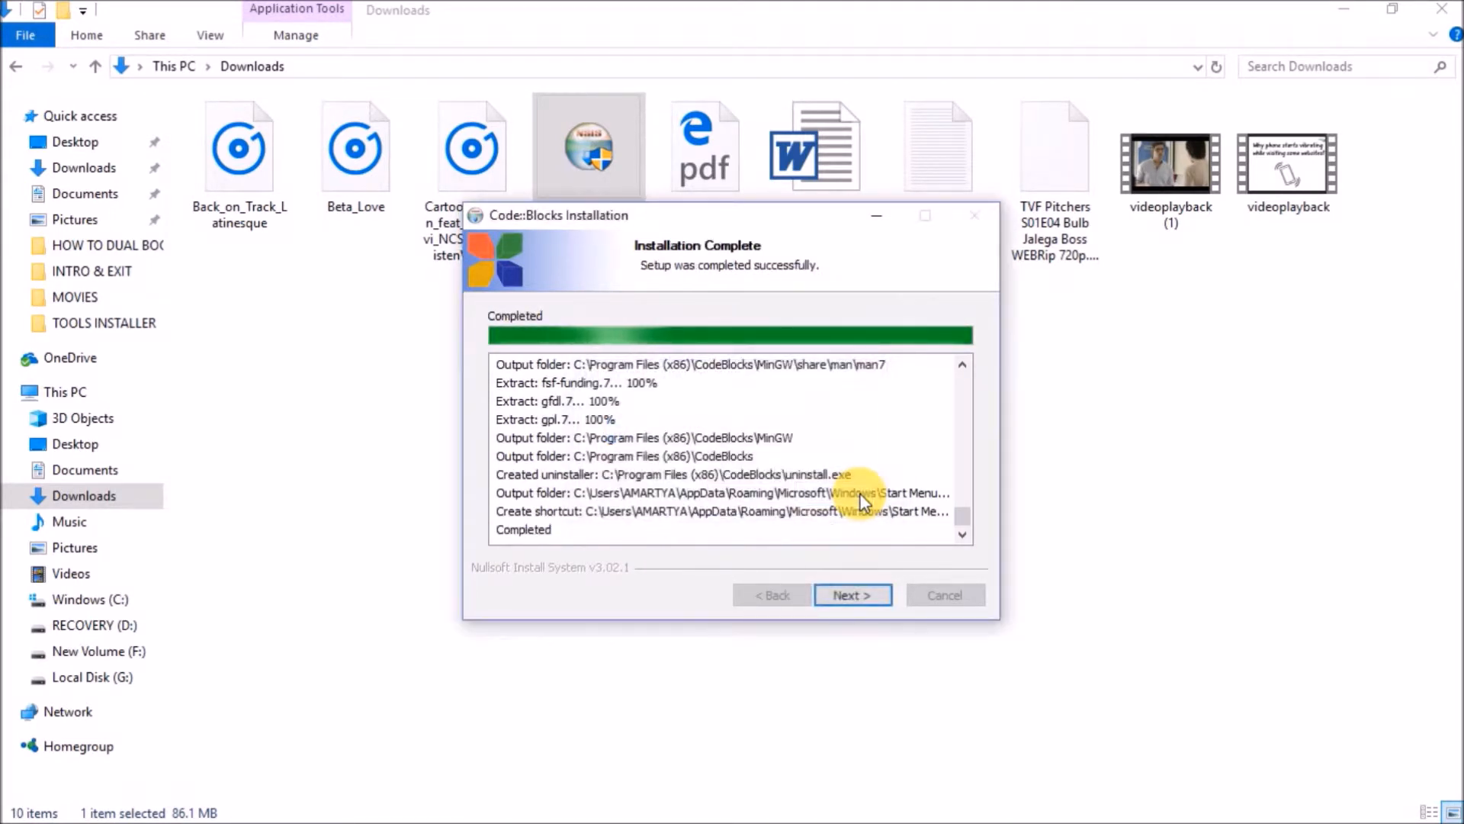
click(876, 601)
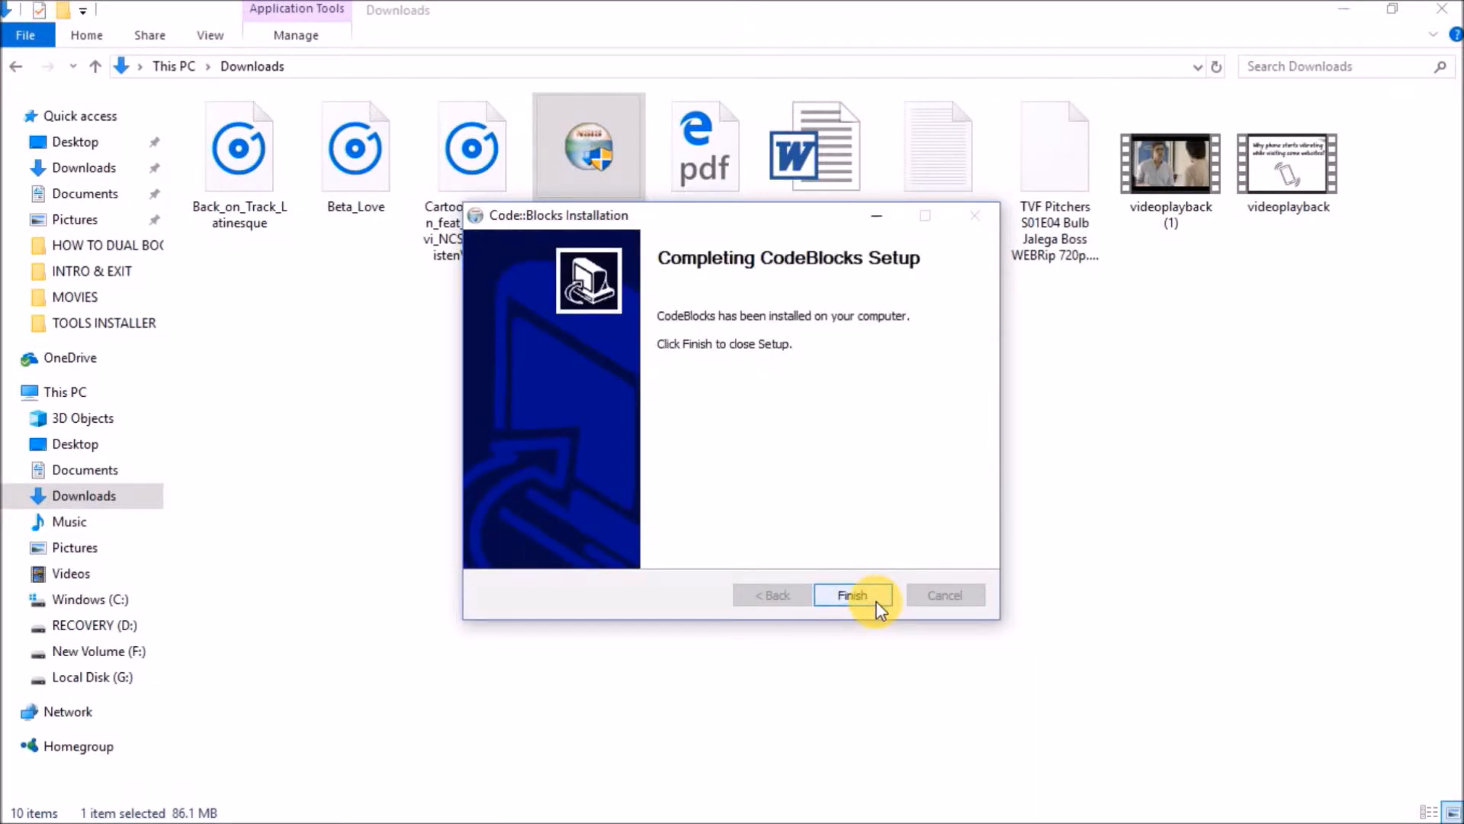
click(876, 601)
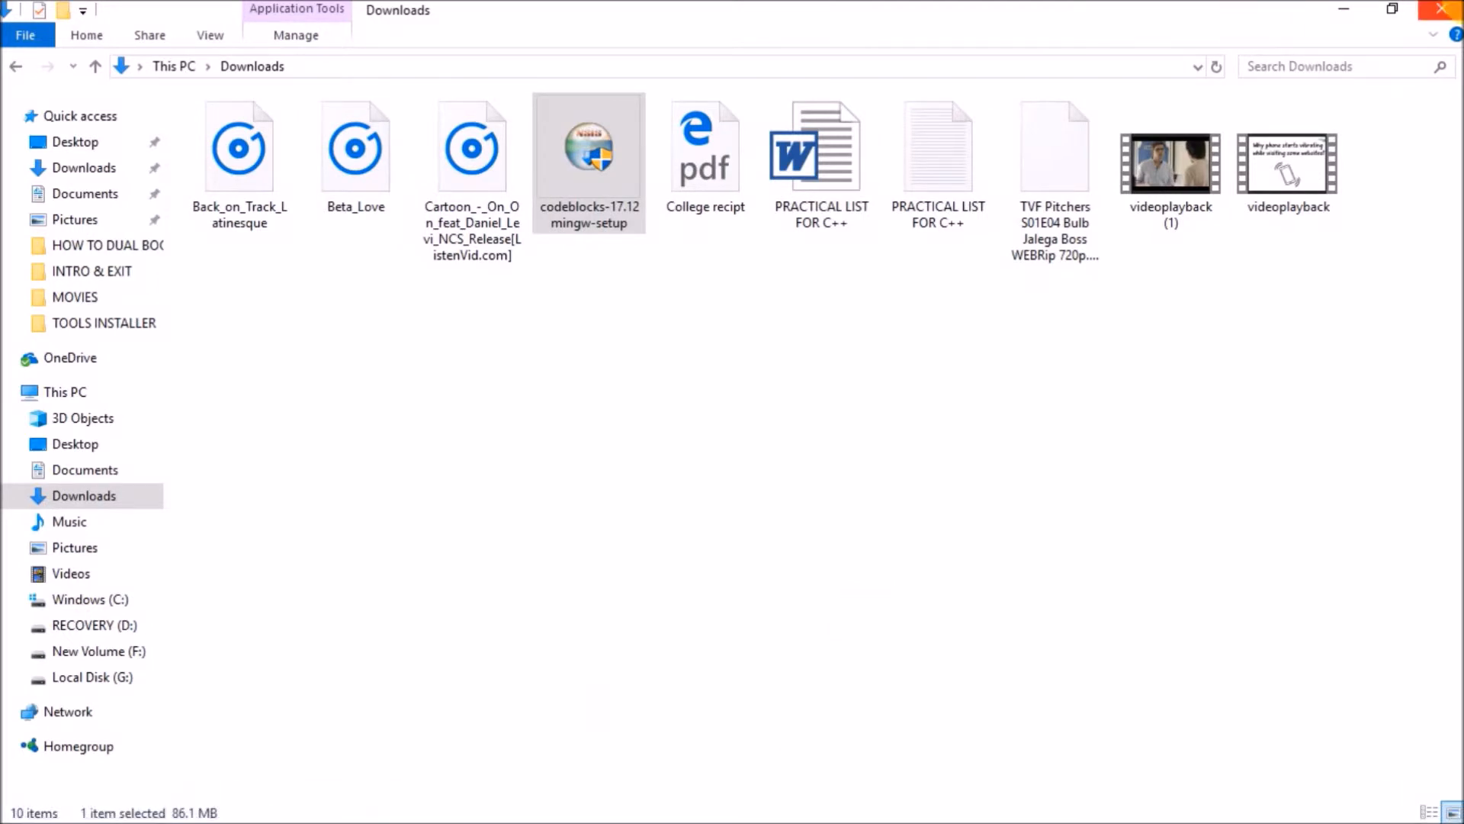
click(1441, 9)
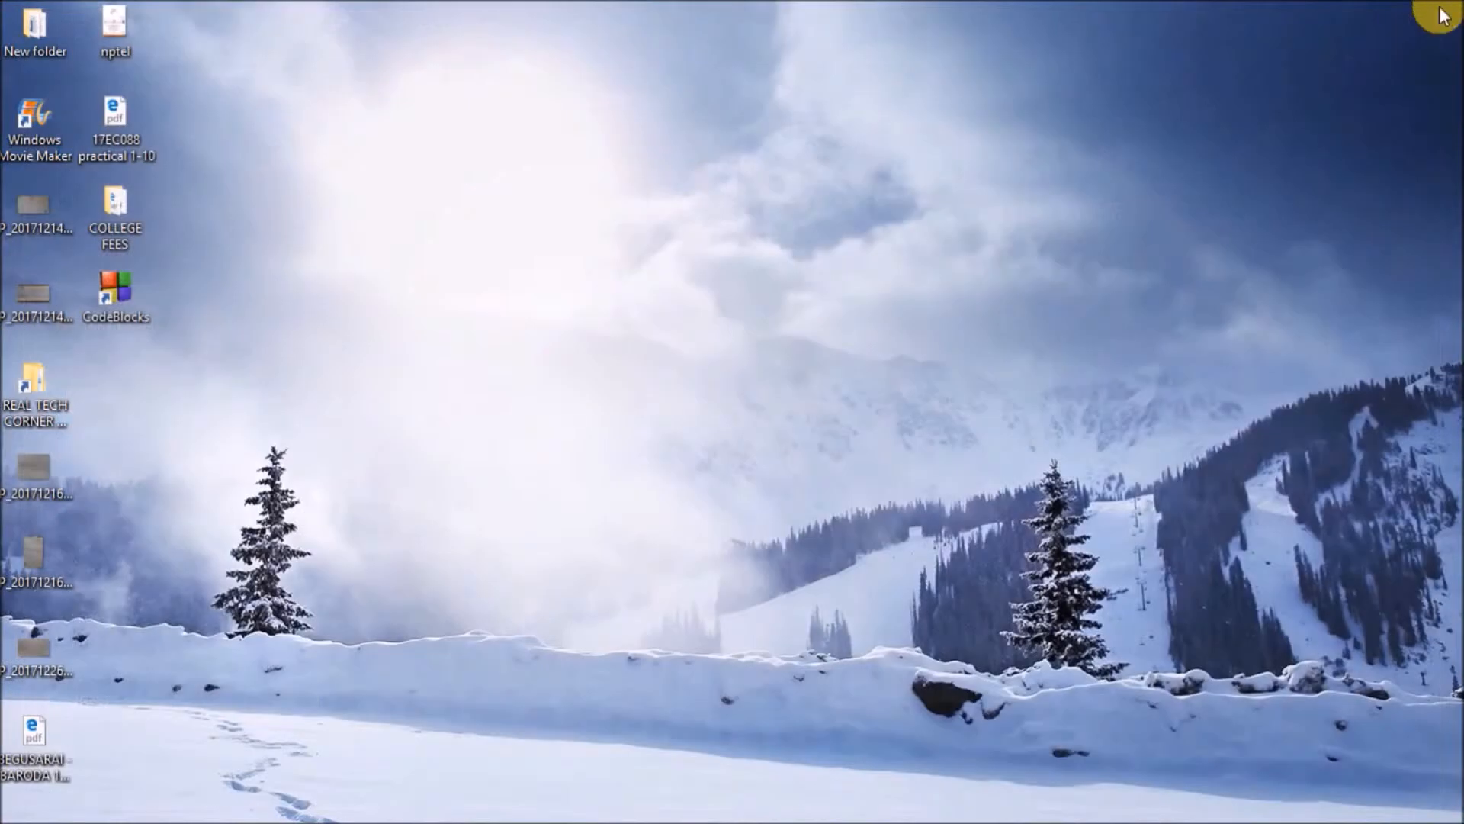
Step: Launch CodeBlocks from the desktop and accept GNU GCC Compiler as the default compiler
double_click(123, 289)
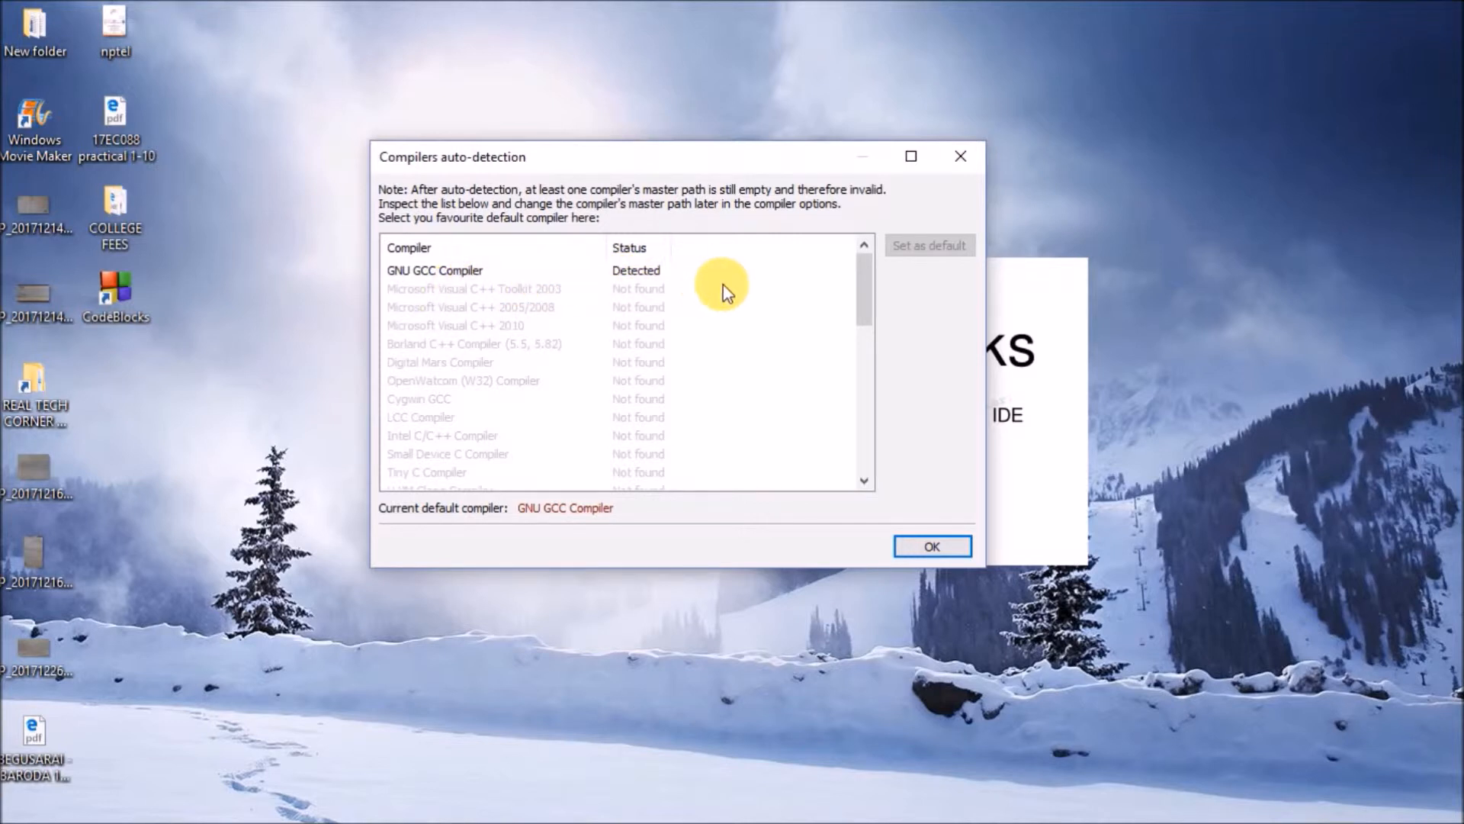
mouse_move(616, 276)
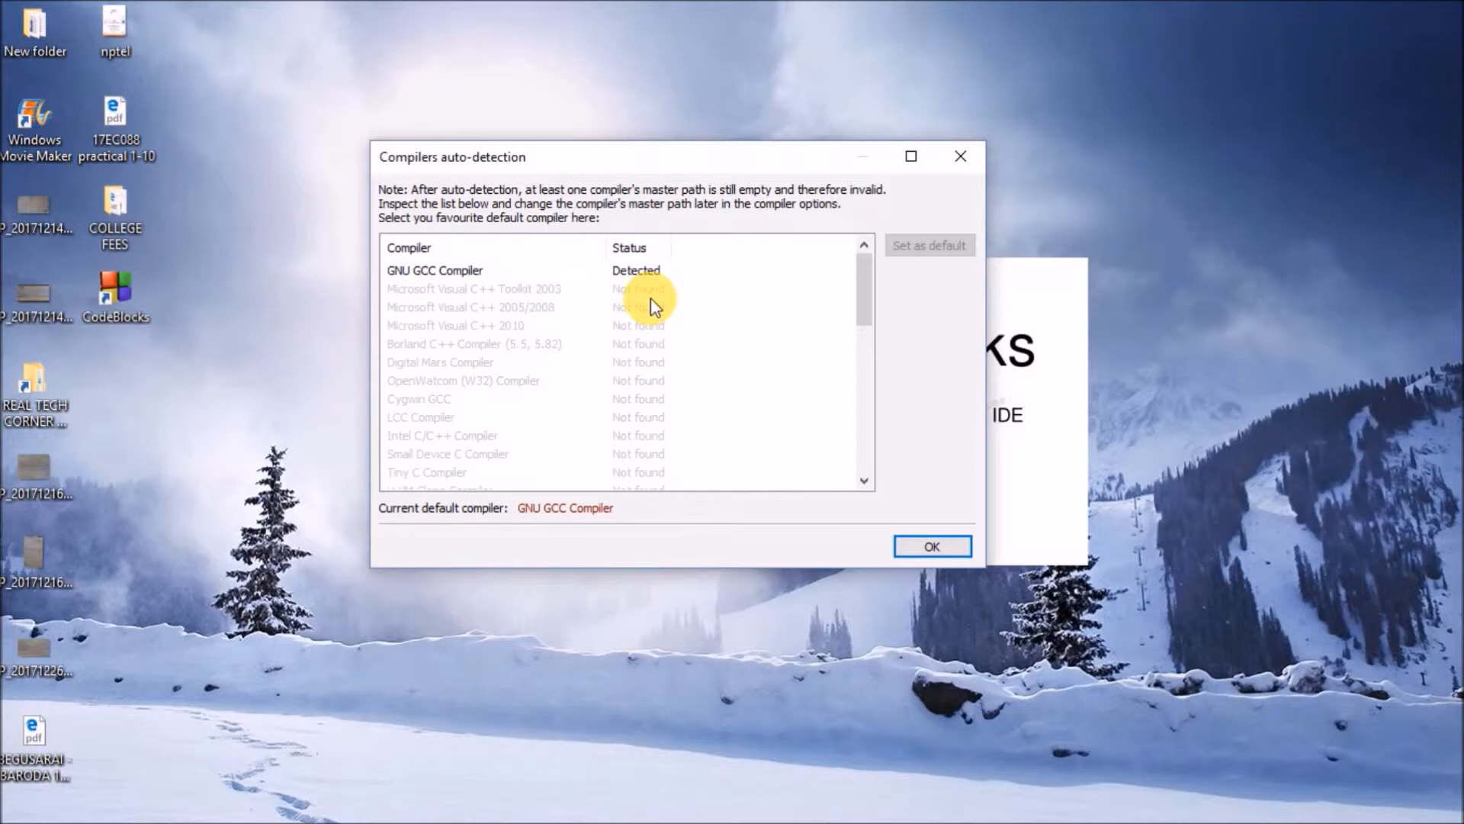
click(933, 546)
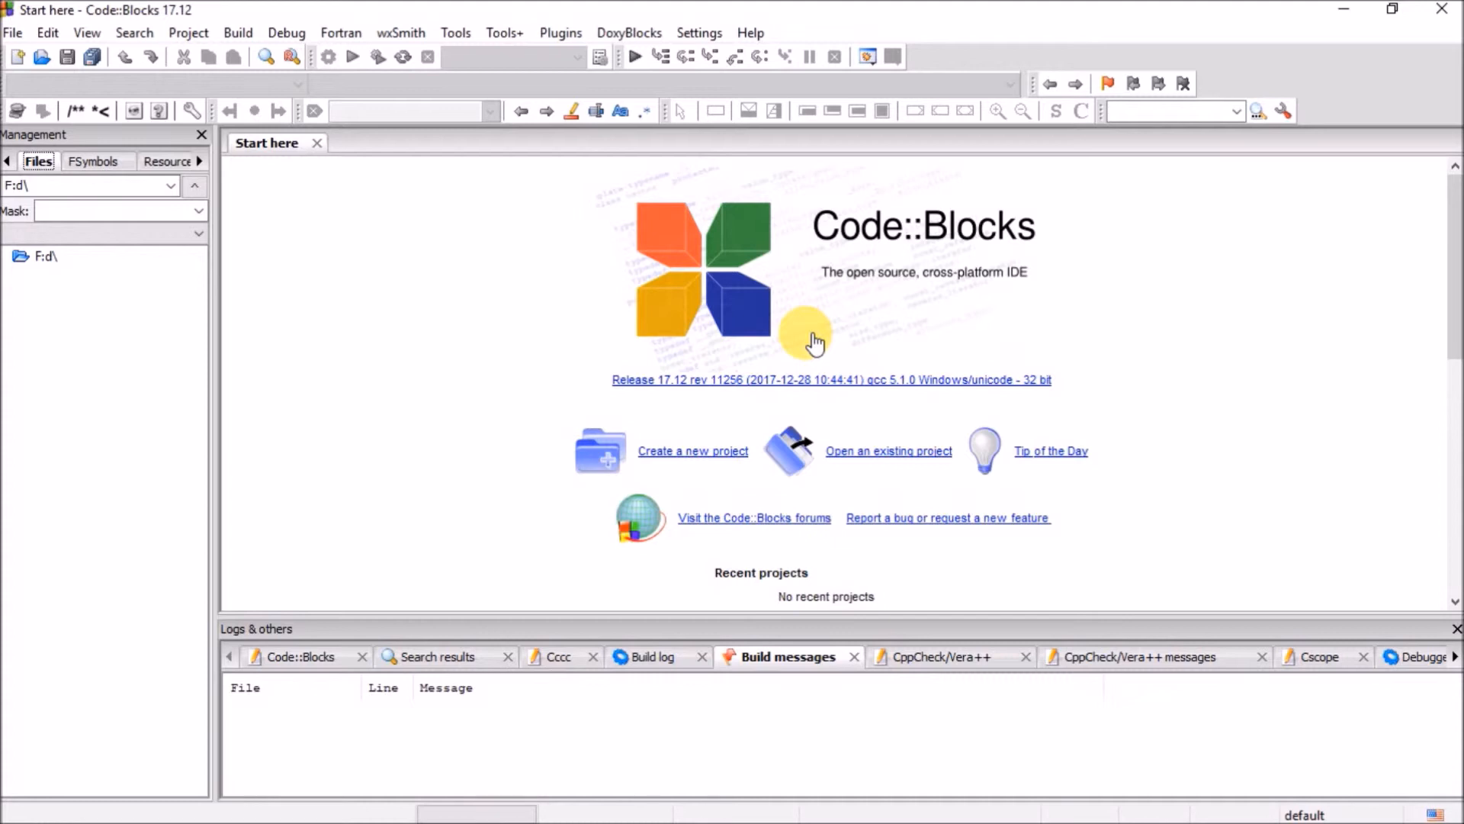
Step: Close Code::Blocks without saving the changed default perspective layout
click(1441, 10)
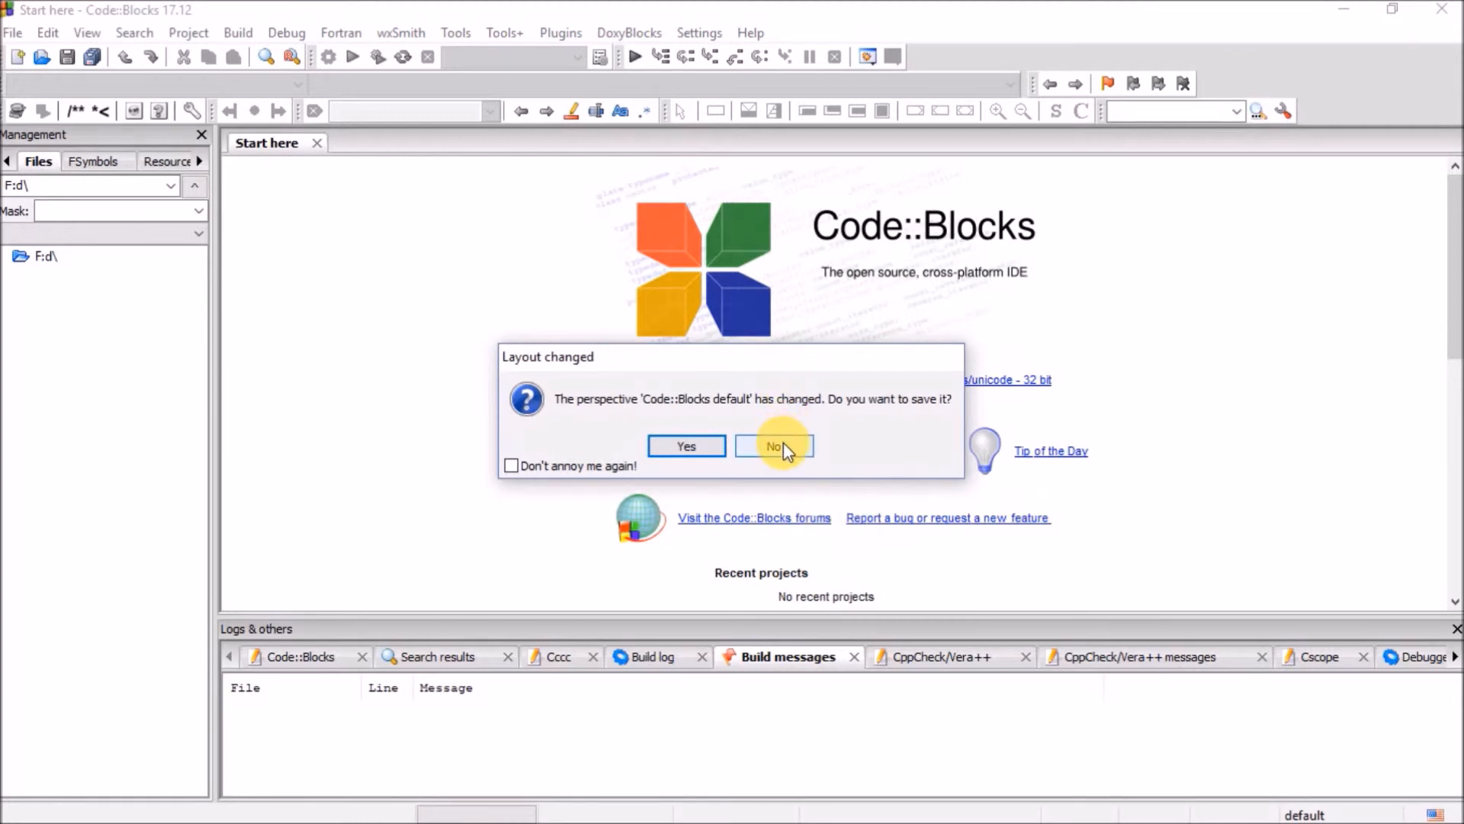
click(784, 448)
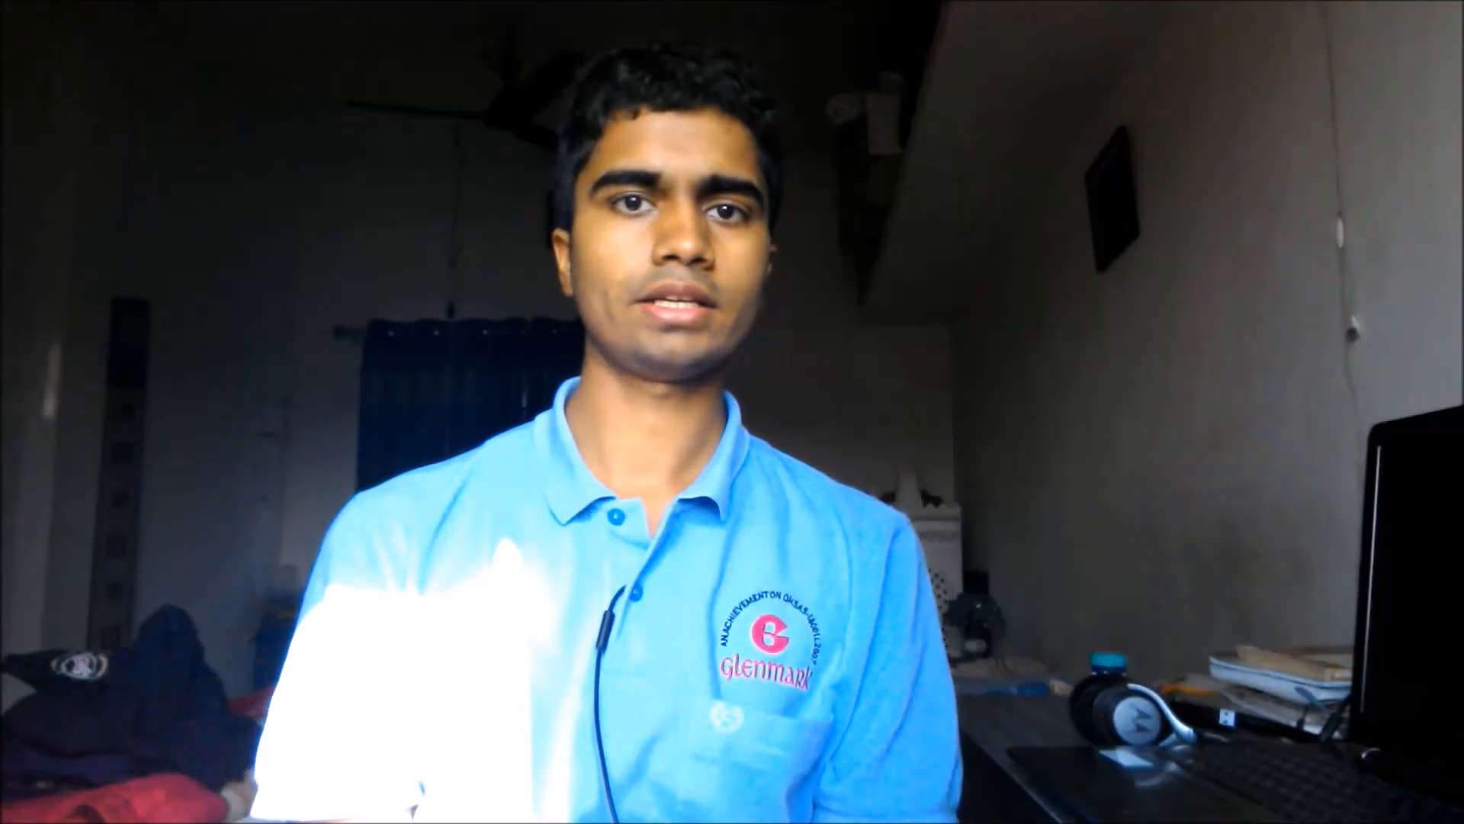